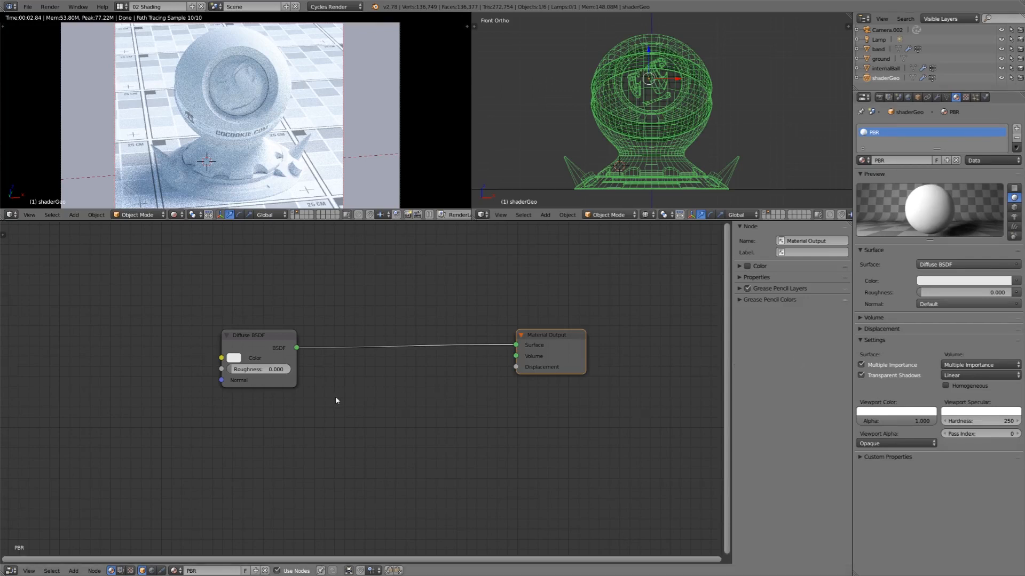
Add a Glossy BSDF node below the Diffuse BSDF and connect its output to the Material Output's Surface.
key("shift+a")
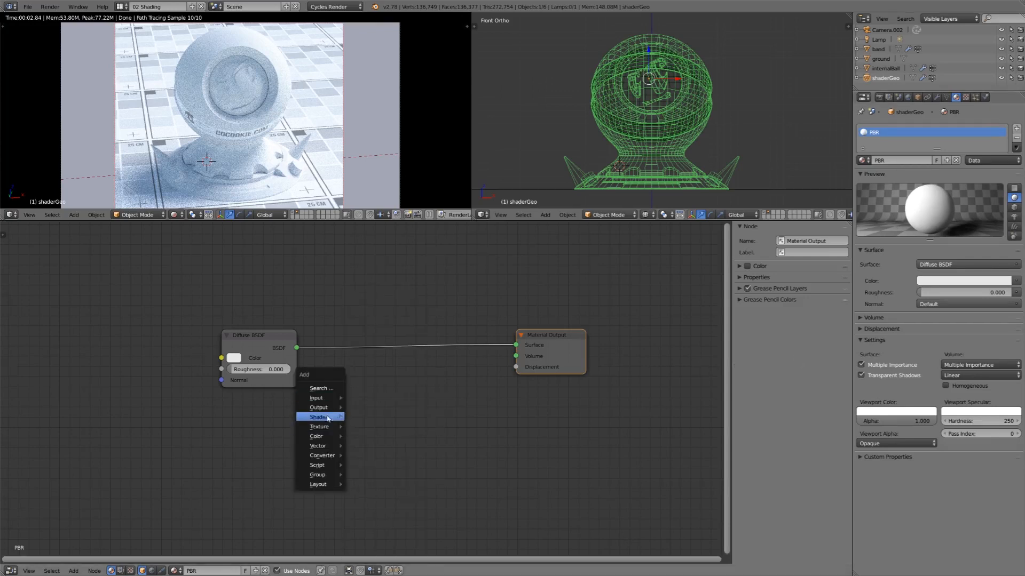
mouse_move(327, 418)
left_click(397, 303)
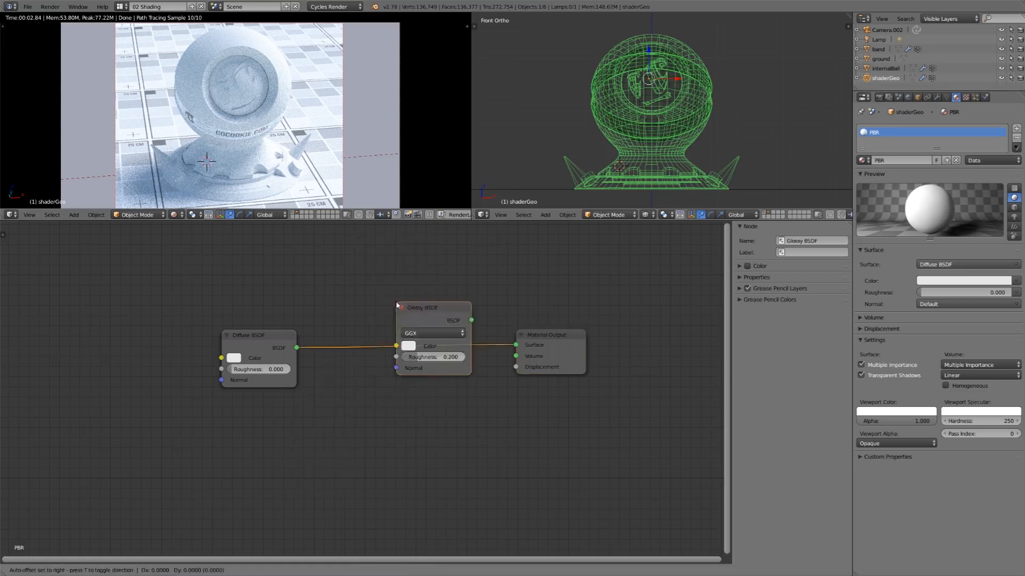
left_click(243, 414)
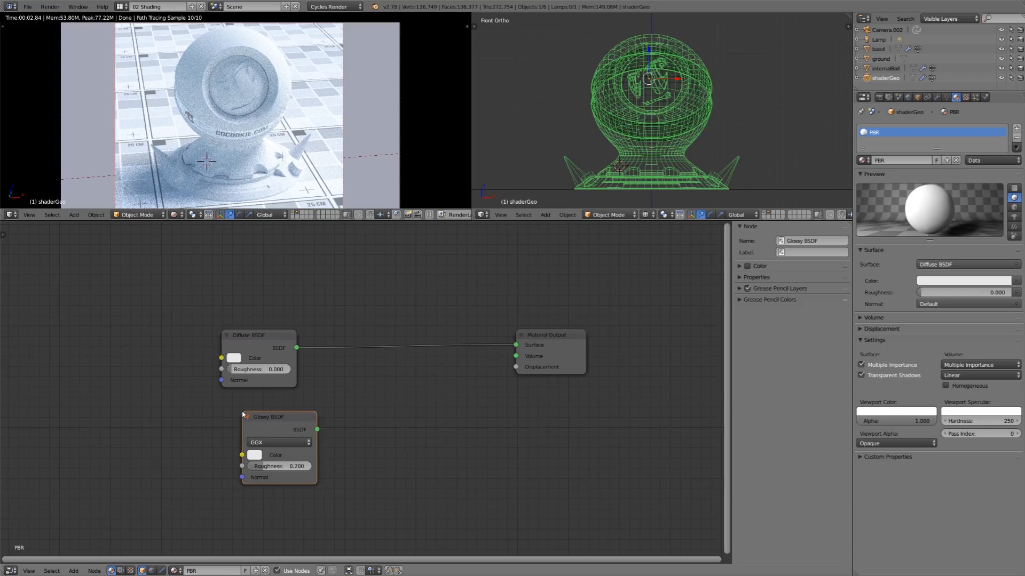
left_click_drag(318, 429, 515, 346)
Set the Glossy BSDF's roughness to 1.000 and its distribution to Multiscatter GGX.
left_click_drag(251, 466, 310, 466)
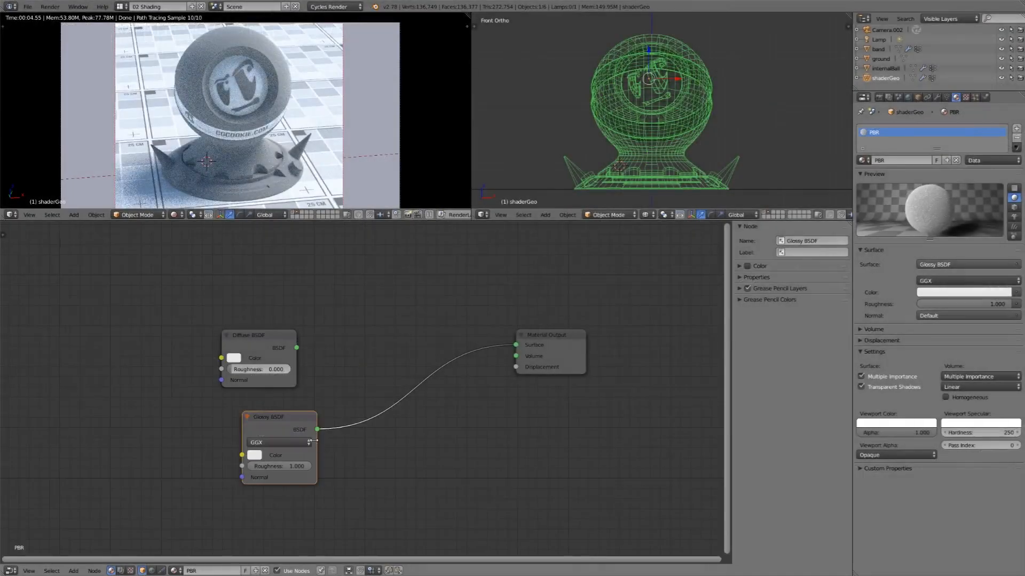
left_click(305, 442)
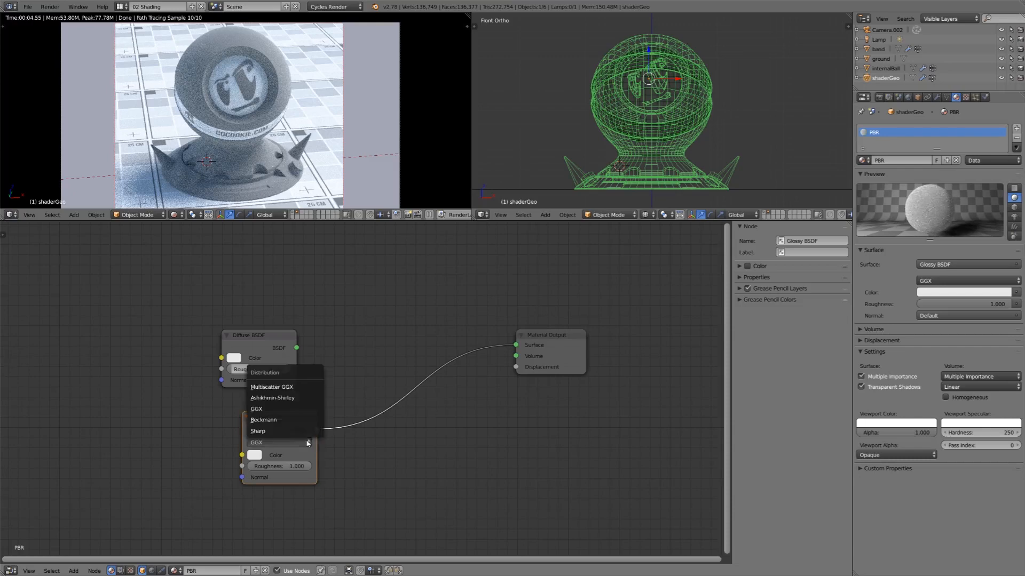
left_click(301, 388)
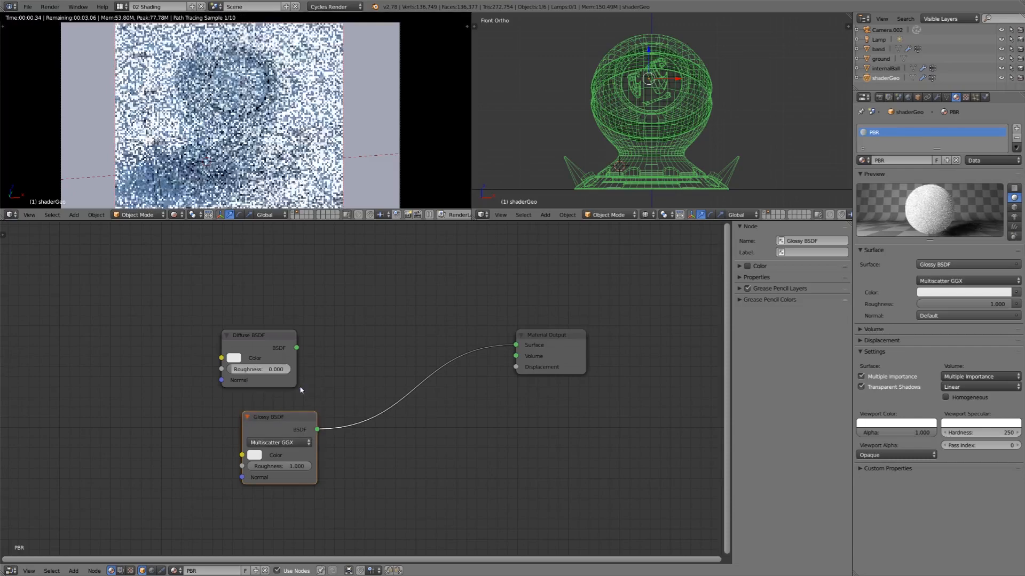
left_click(298, 443)
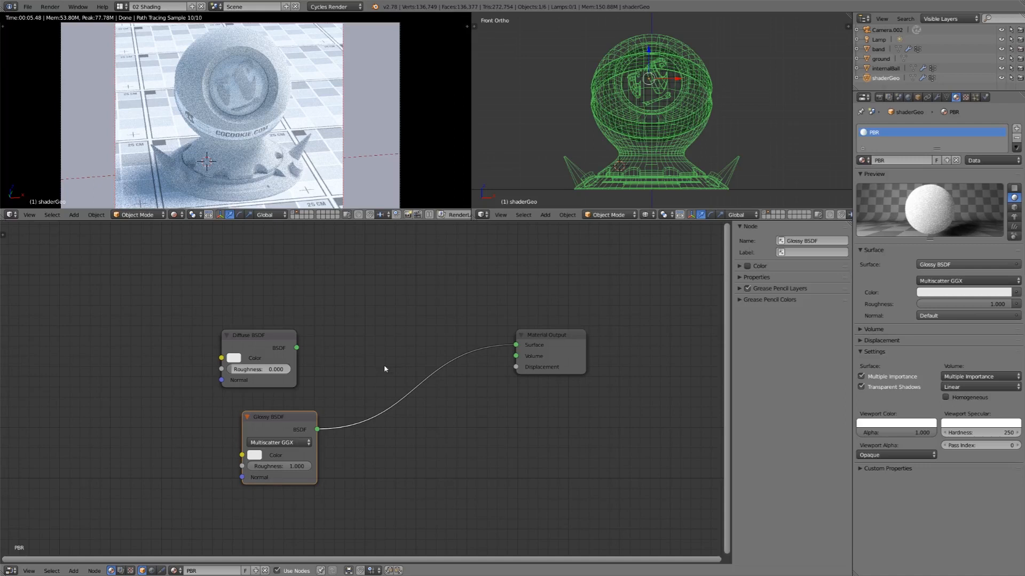
Insert a Mix Shader before the Material Output, with the Diffuse BSDF as first shader and the Glossy BSDF as second.
key("shift+a")
mouse_move(385, 368)
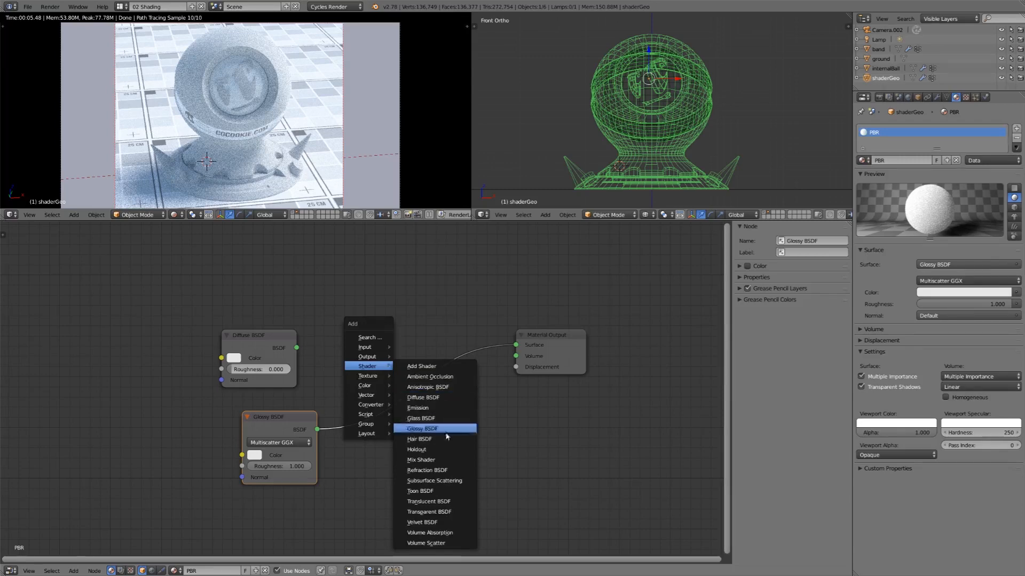
left_click(421, 460)
left_click(400, 337)
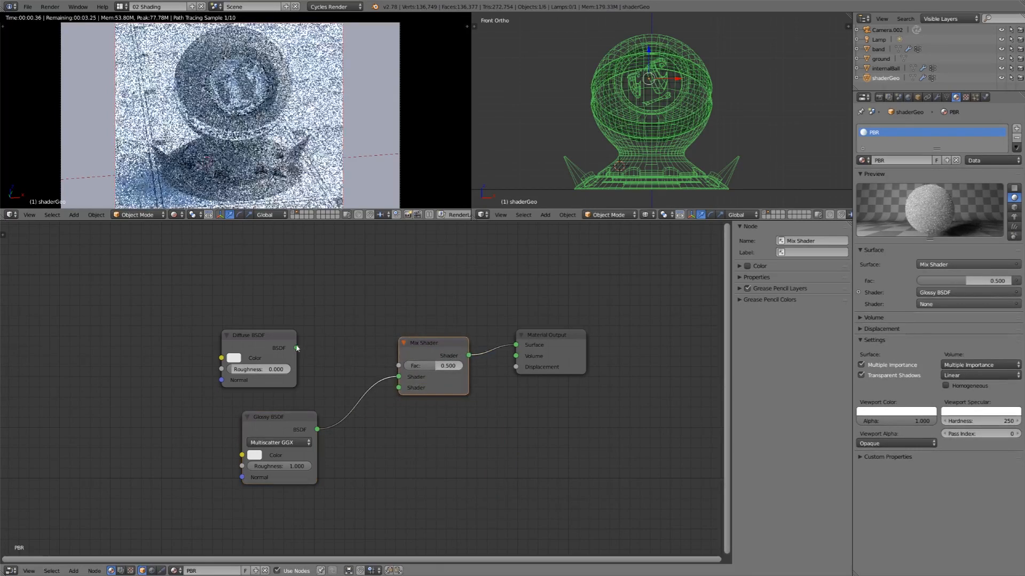
left_click_drag(297, 348, 398, 378)
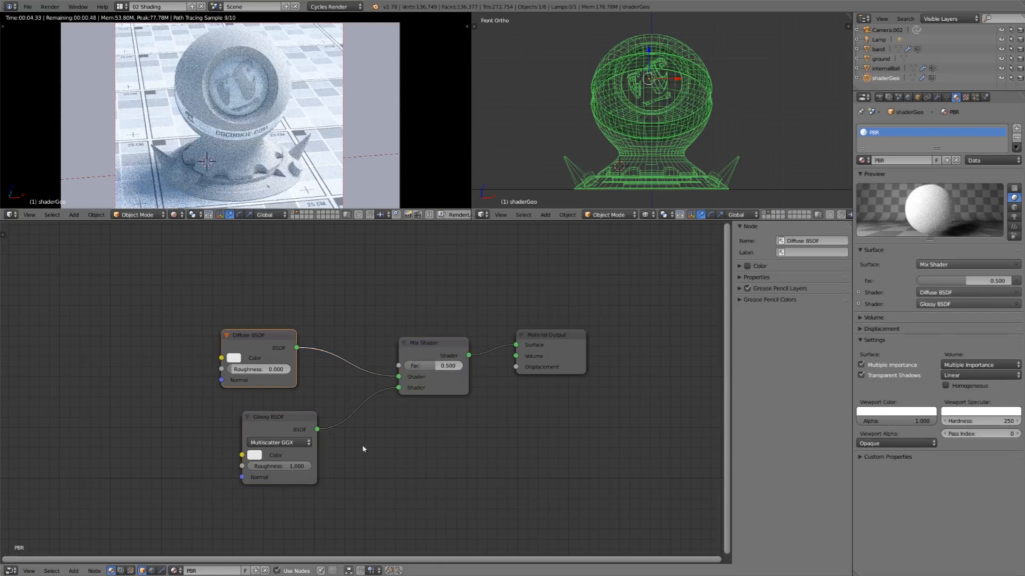
Set the Glossy BSDF's roughness to 0.000 and align the node beneath the Diffuse BSDF.
left_click_drag(306, 467, 248, 467)
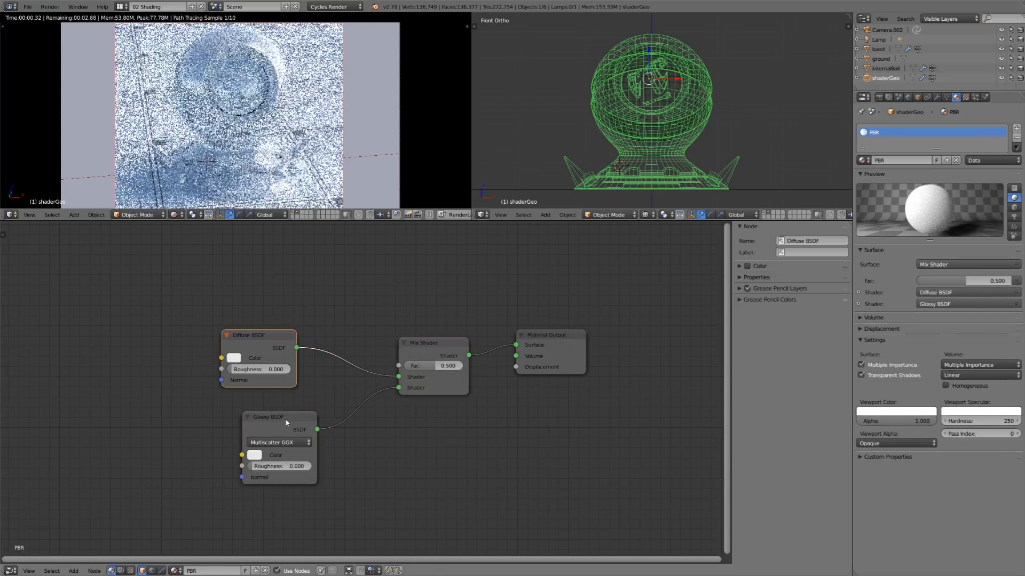
left_click_drag(286, 423, 267, 424)
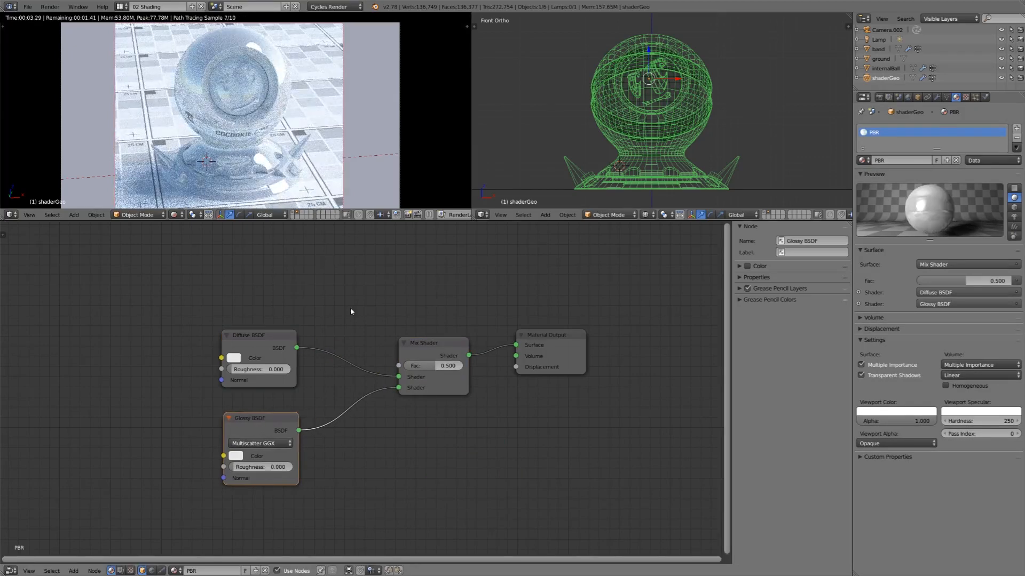
Add a Fresnel node above the Diffuse BSDF and connect its Fac output to the Mix Shader's Fac.
key("shift+a")
mouse_move(347, 291)
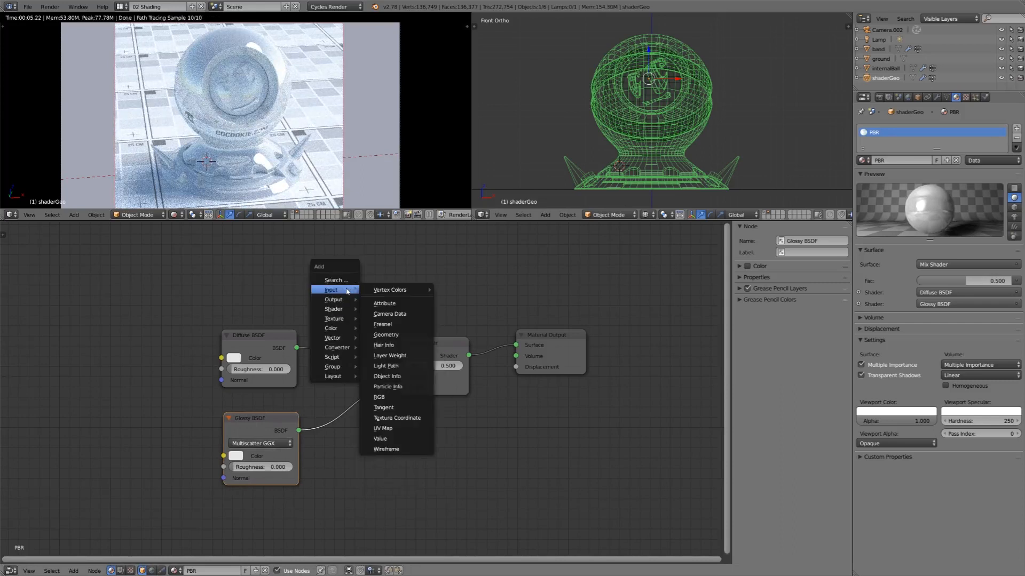
left_click(382, 324)
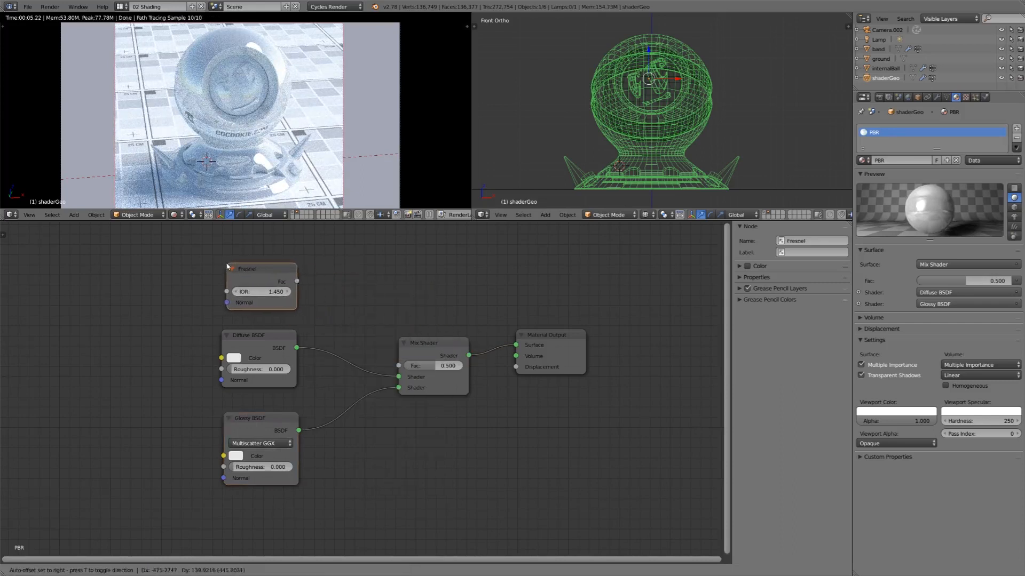
left_click(225, 266)
left_click_drag(296, 282, 399, 366)
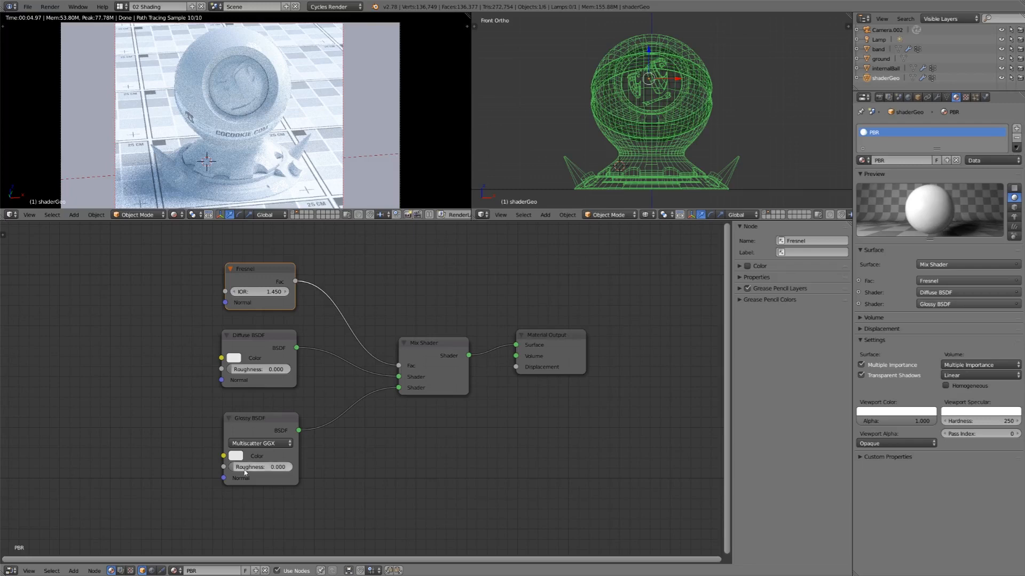
mouse_move(245, 468)
left_mouse_down()
mouse_move(270, 468)
mouse_move(242, 469)
left_mouse_up()
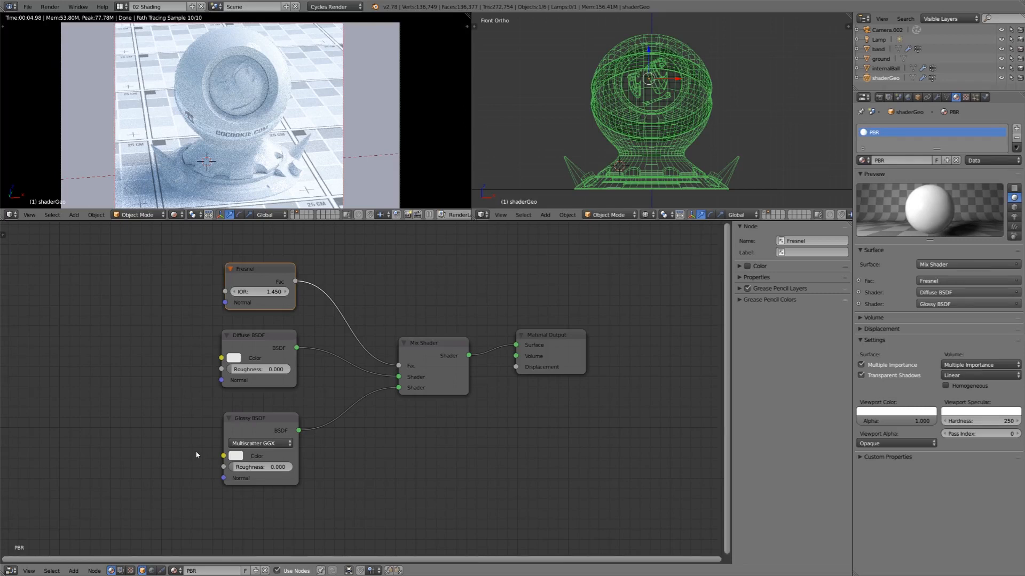
Add a Geometry node ahead of the shader nodes and connect its Normal output to the Fresnel node's Normal input.
key("shift+a")
mouse_move(198, 452)
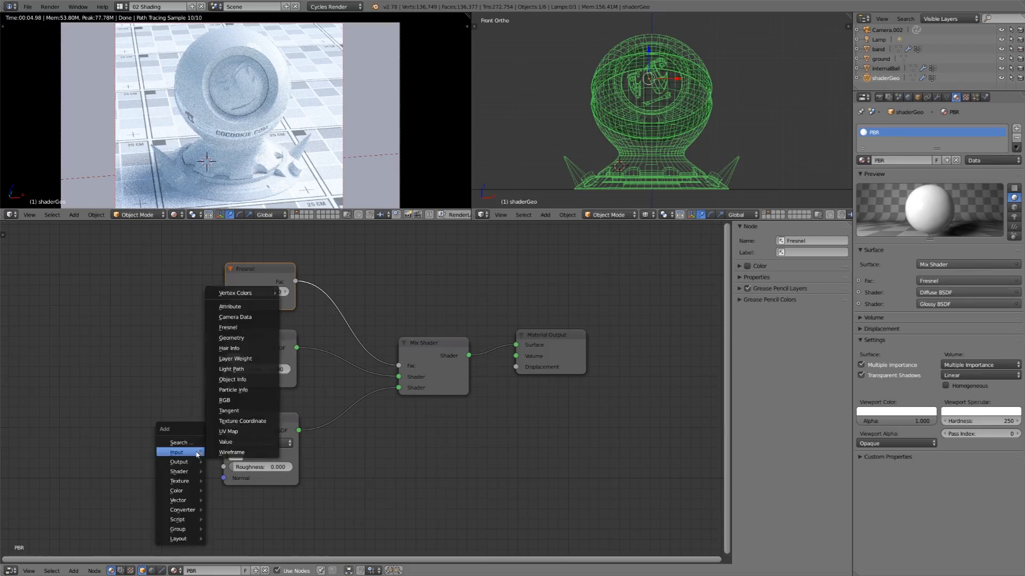
left_click(231, 338)
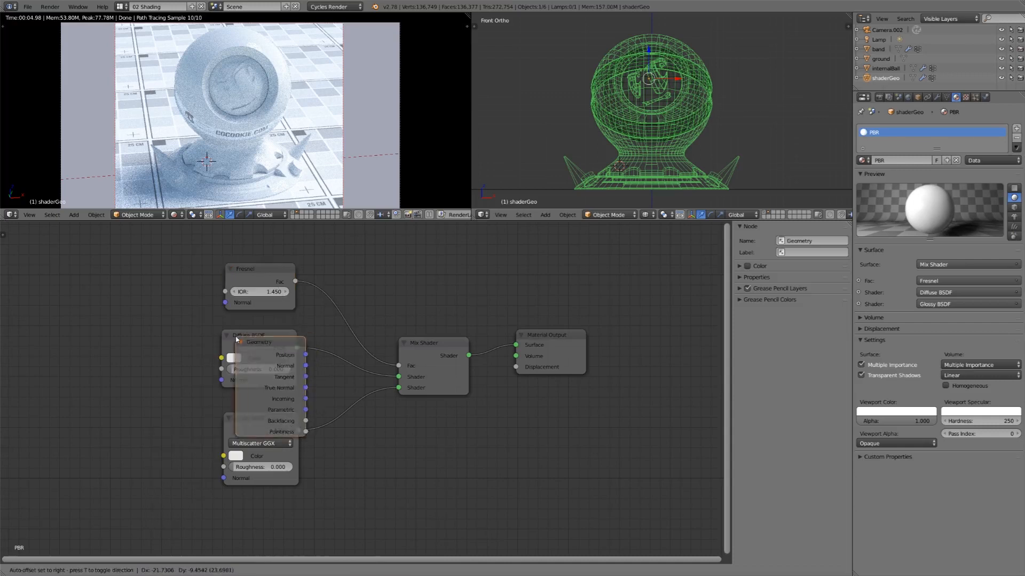
left_click(125, 315)
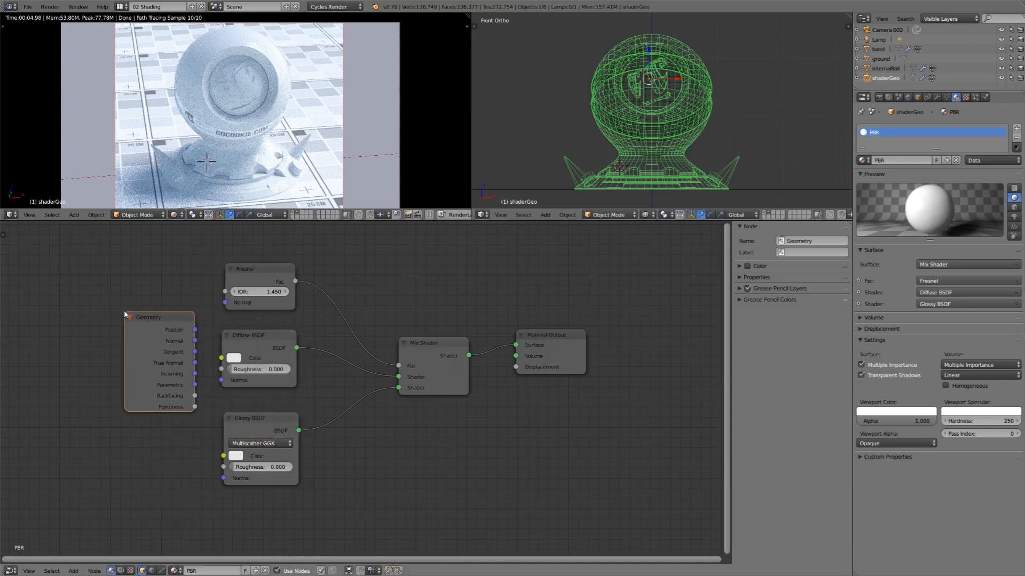
left_click_drag(144, 321, 174, 316)
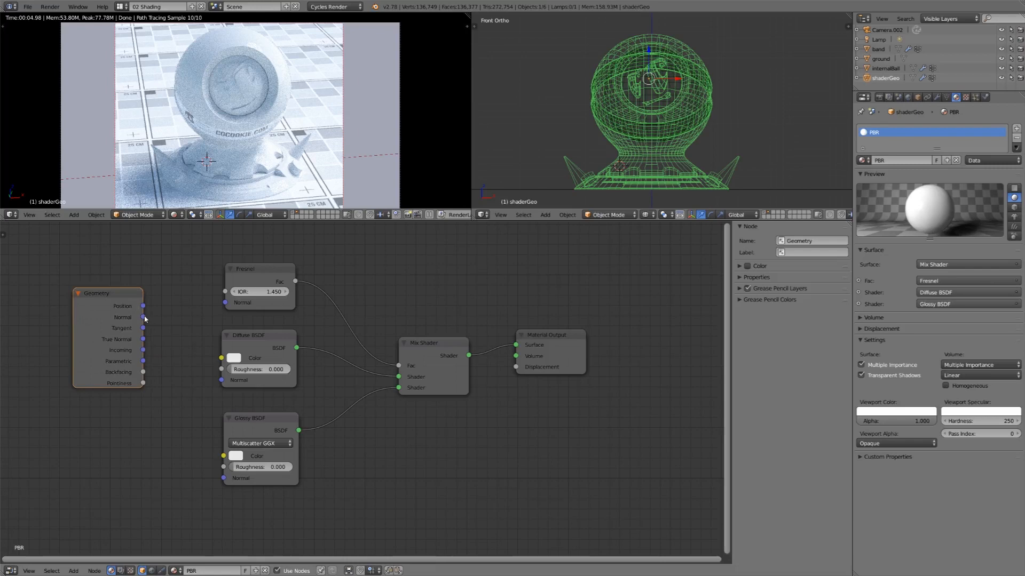
left_click_drag(144, 320, 225, 302)
left_click_drag(142, 350, 206, 316)
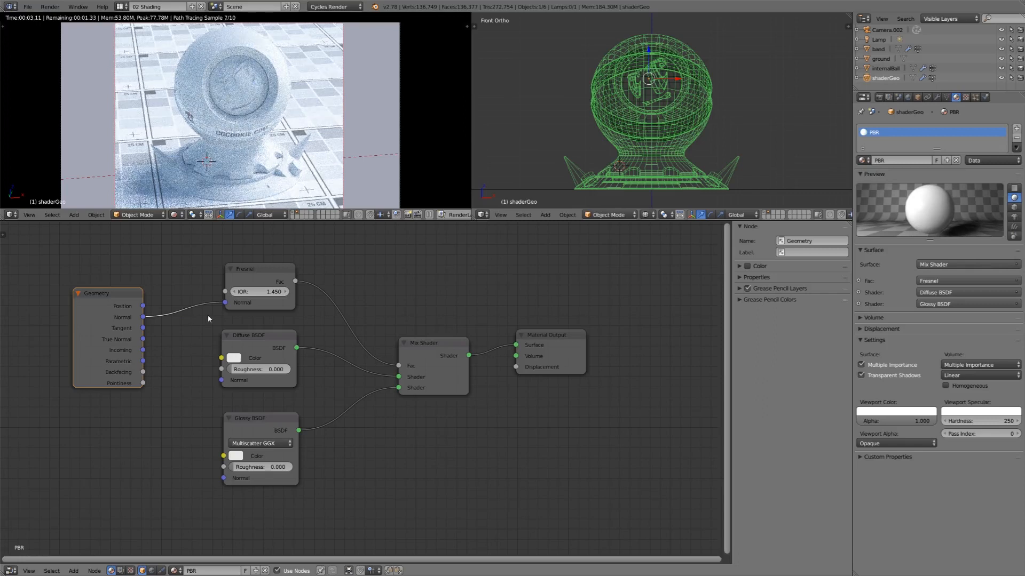
Search the add-ons in the user preferences for "node" to check Node Wrangler, and close the preferences.
key("ctrl+alt+u")
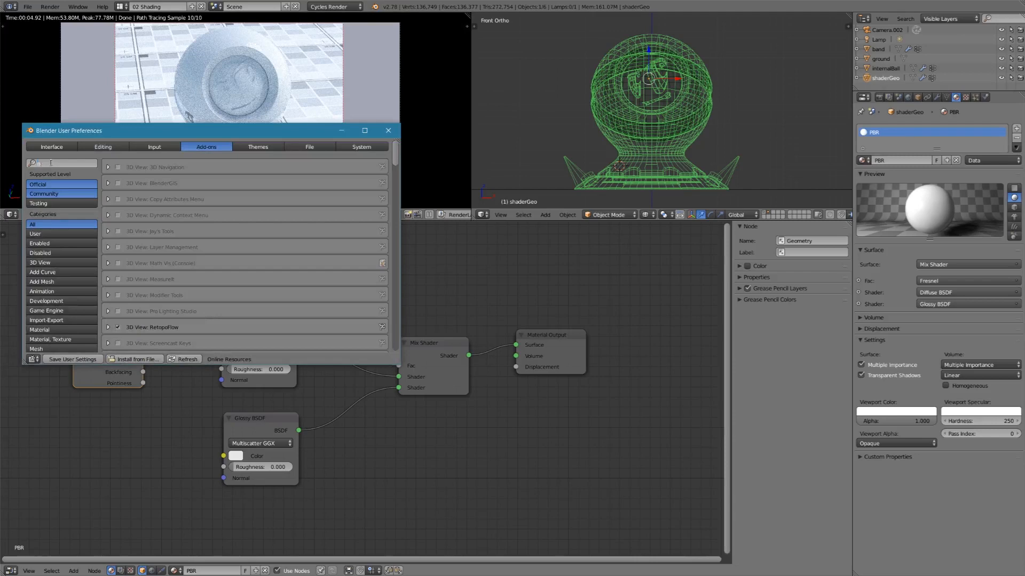
type("node")
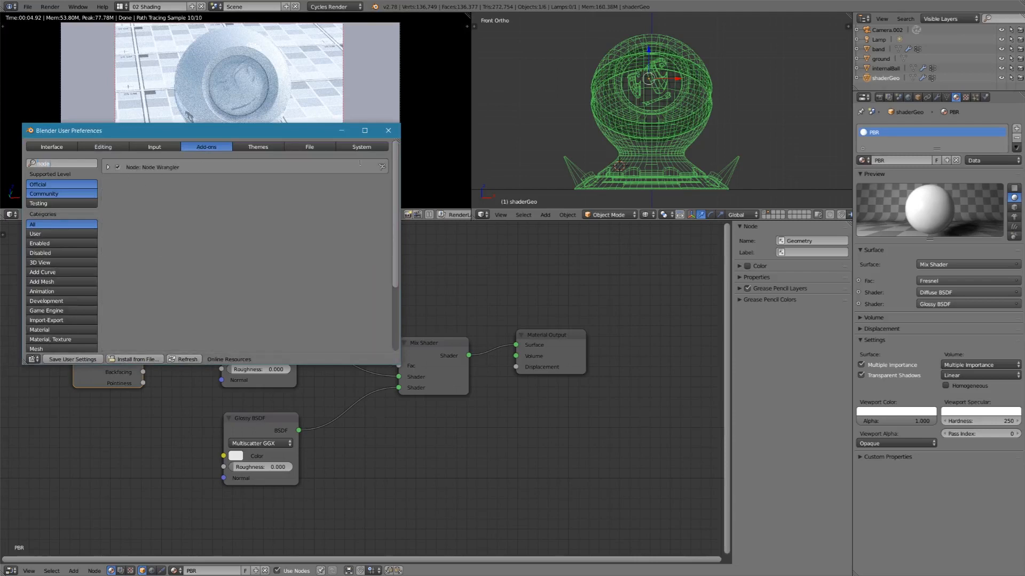
left_click(388, 131)
Preview the Geometry node's outputs on the model one after another, from Normal to Incoming.
left_click(105, 326, "ctrl+shift")
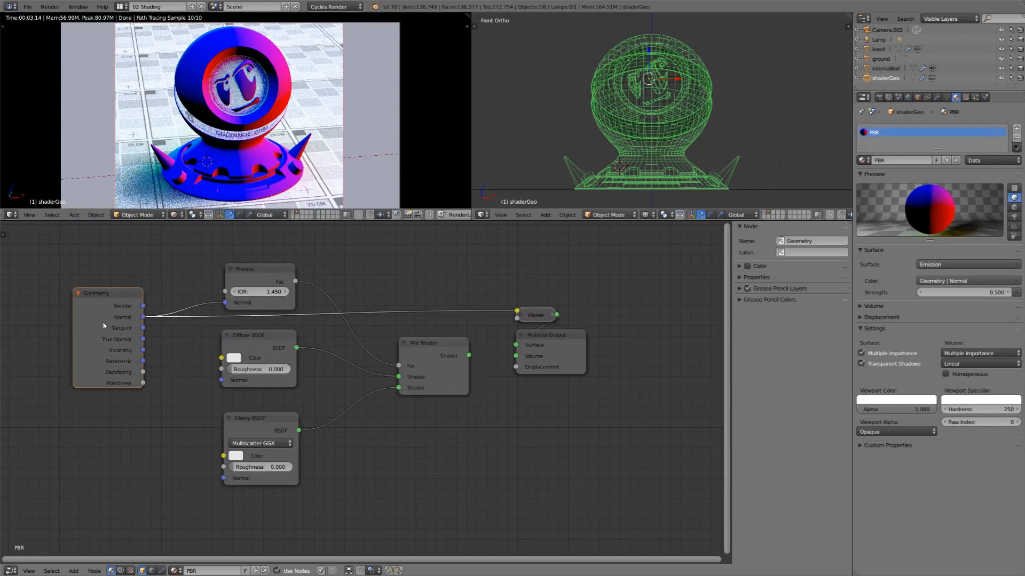
left_click(103, 322, "ctrl+shift")
left_click(104, 323, "ctrl+shift")
left_click(103, 322, "ctrl+shift")
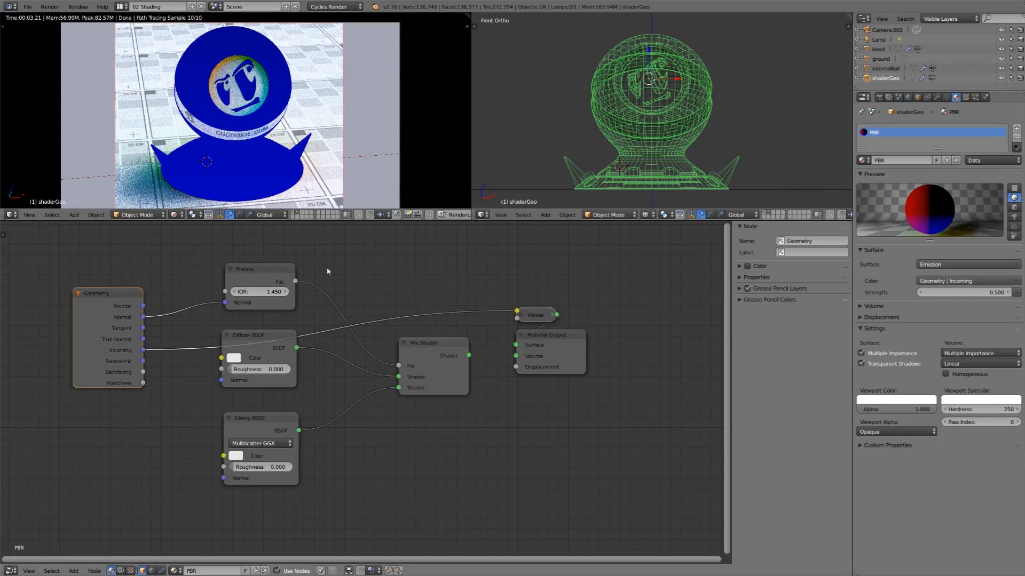
Insert a MixRGB node between Geometry and Fresnel, with Normal feeding Color1 and Incoming feeding Color2.
left_click_drag(114, 343, 52, 337)
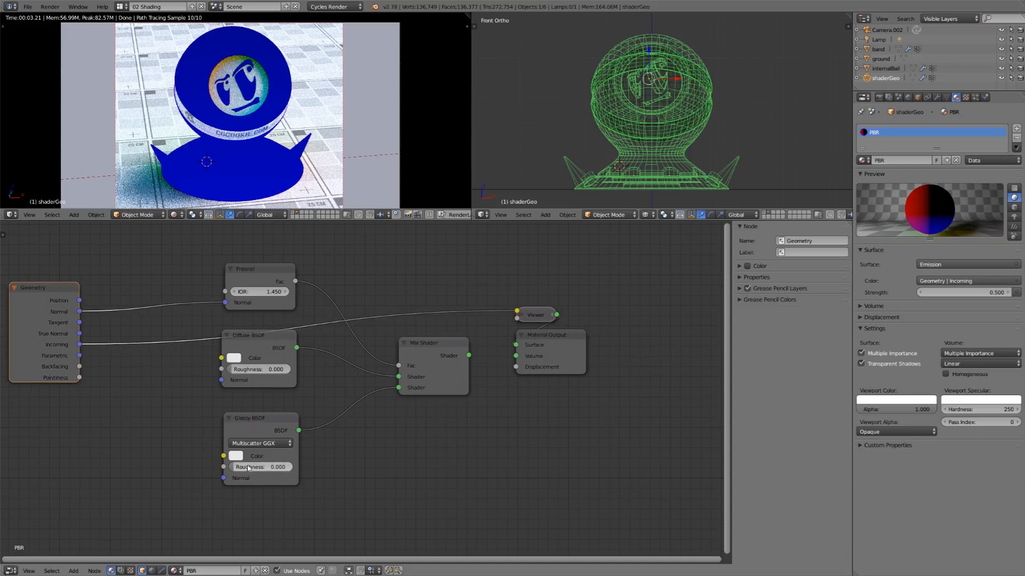
middle_click_drag(169, 453, 240, 453)
left_click_drag(135, 336, 125, 322)
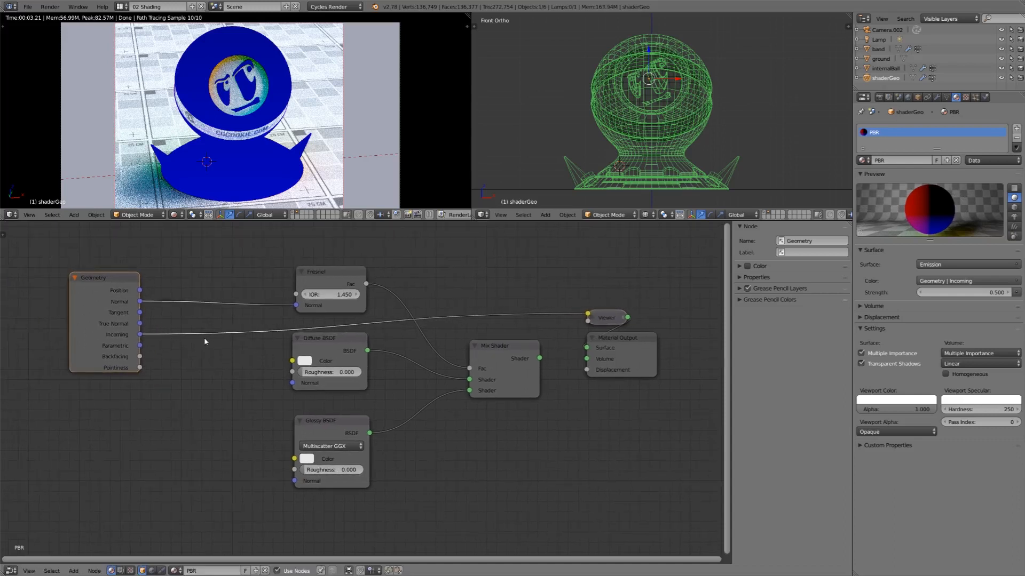
key("shift+a")
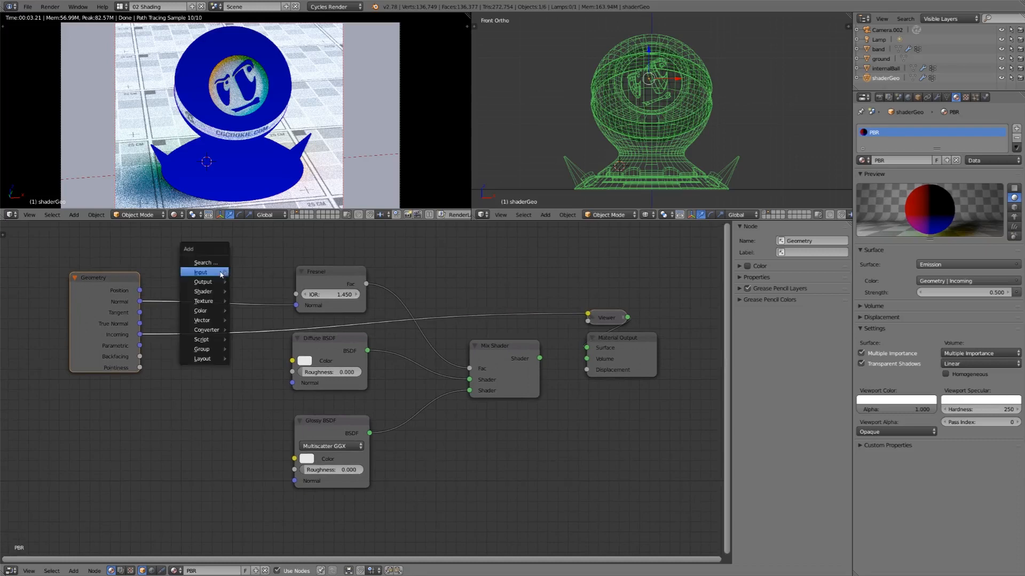
mouse_move(221, 310)
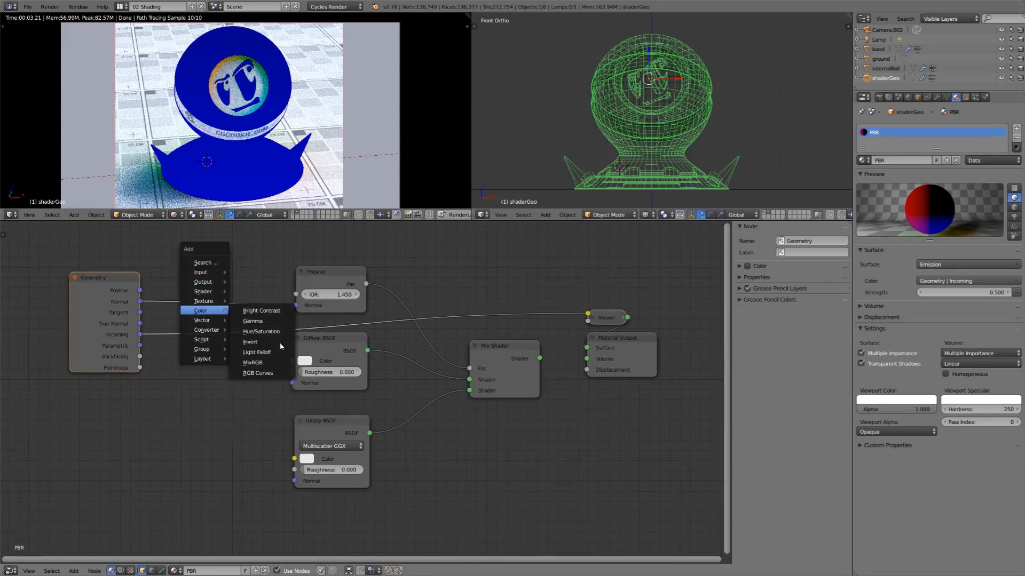
left_click(252, 363)
left_click(132, 305)
left_click_drag(132, 305, 118, 336)
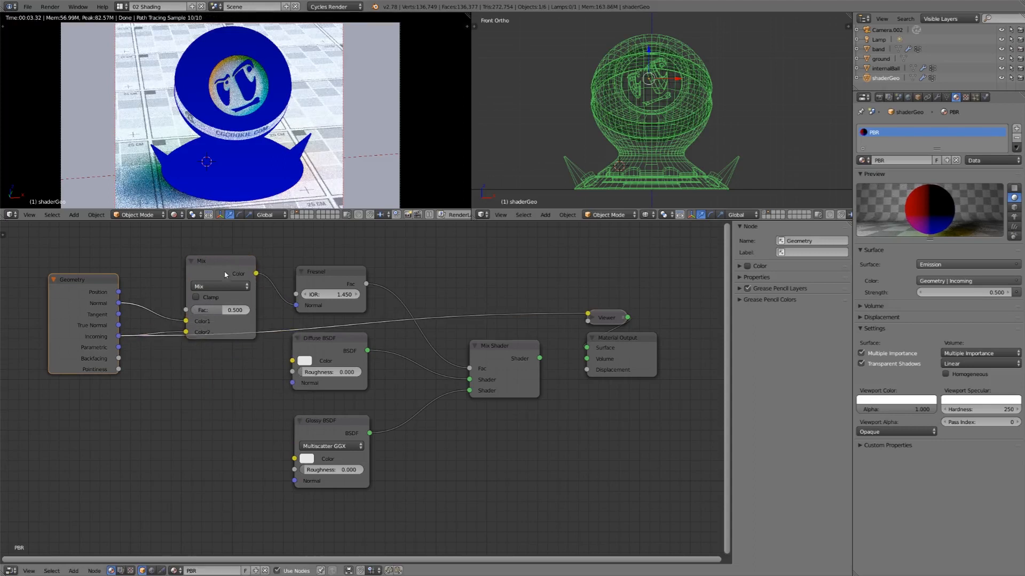
Set the MixRGB node's Fac to 0.360 and switch the preview back to the Mix Shader.
left_click_drag(223, 271, 223, 262)
left_click_drag(222, 306, 215, 305)
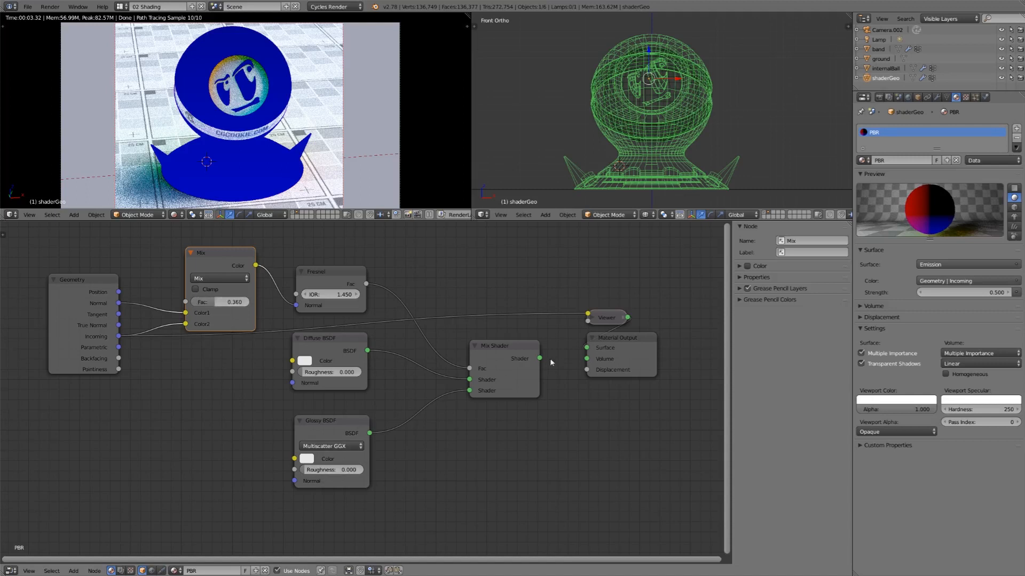
left_click(501, 366, "ctrl+shift")
Add a Value node below Geometry and link its output to the Mix node's Fac and the Glossy BSDF's Roughness.
middle_click_drag(343, 475, 396, 470)
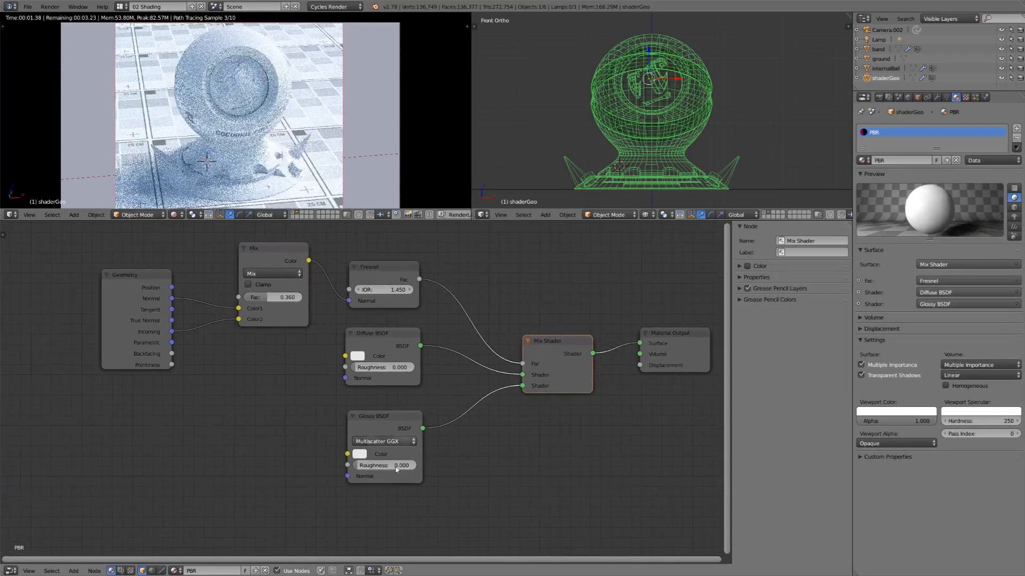
middle_click_drag(283, 465, 307, 466)
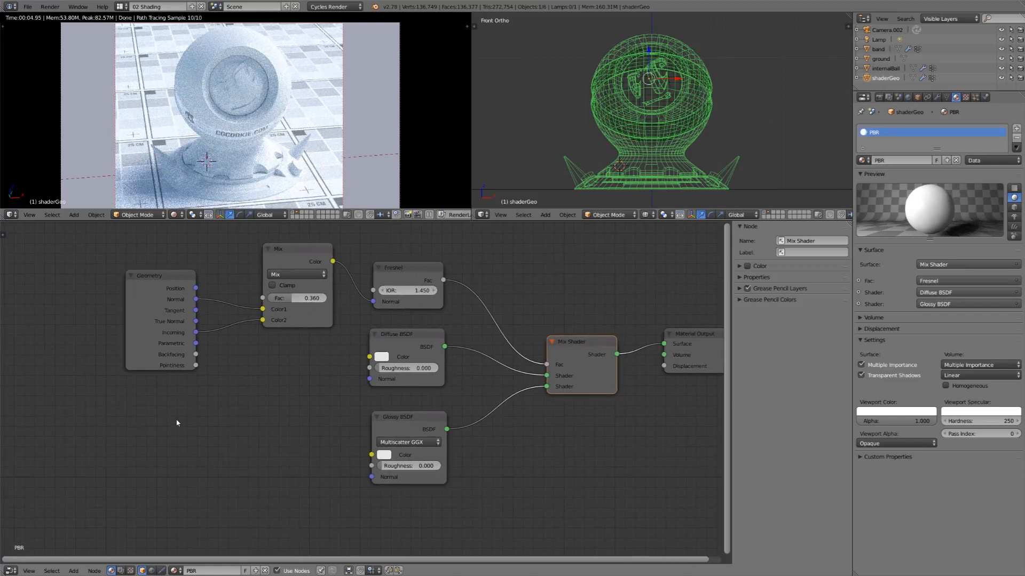
key("shift+a")
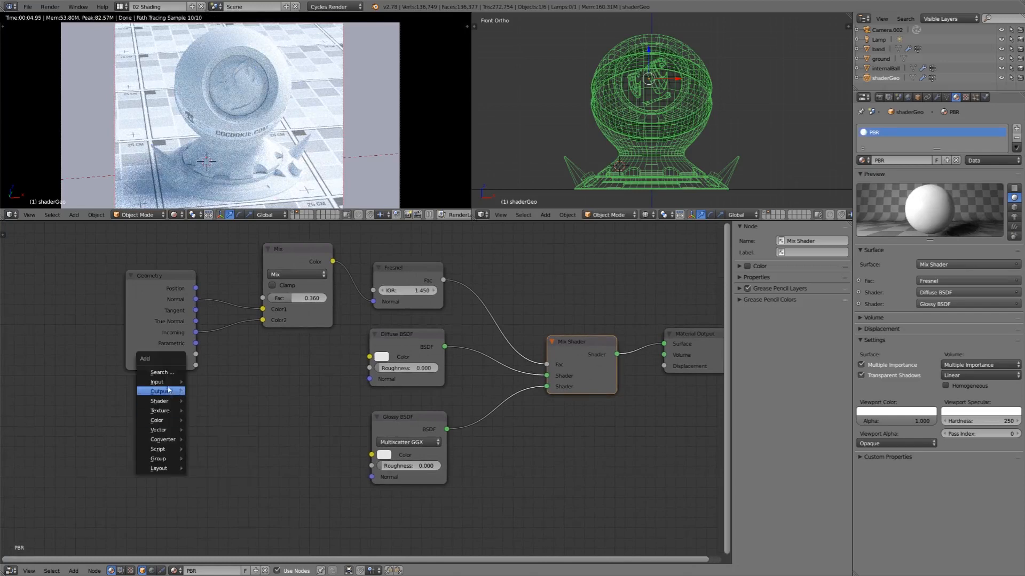
mouse_move(169, 386)
left_click(206, 531)
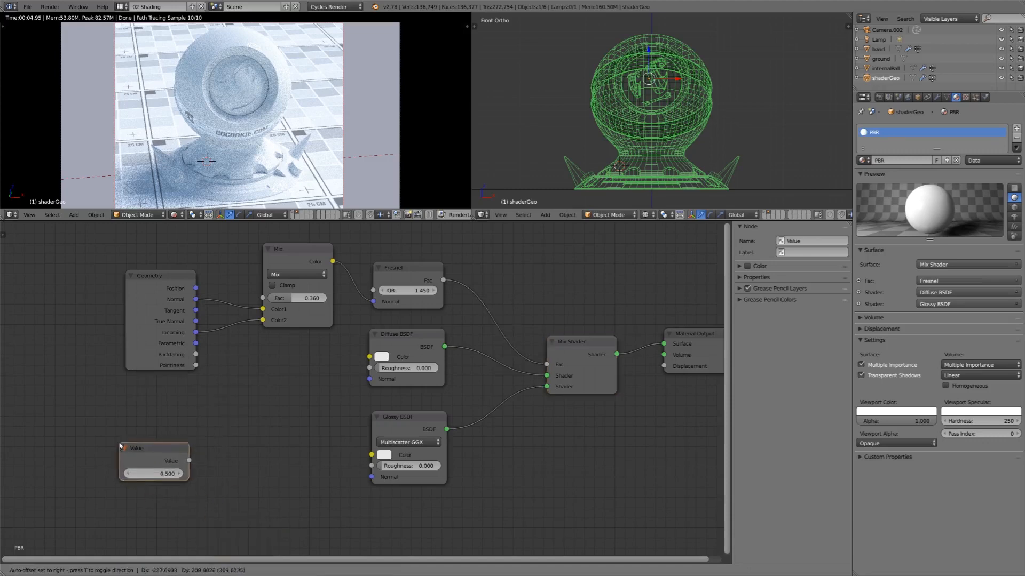
left_click(127, 414)
left_click_drag(193, 427, 263, 298)
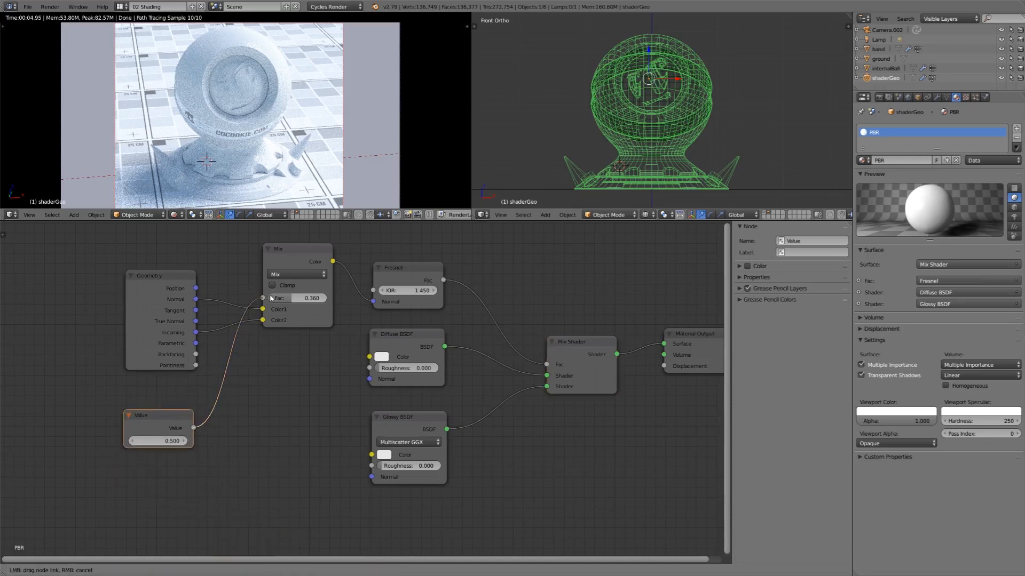
left_click_drag(193, 427, 371, 465)
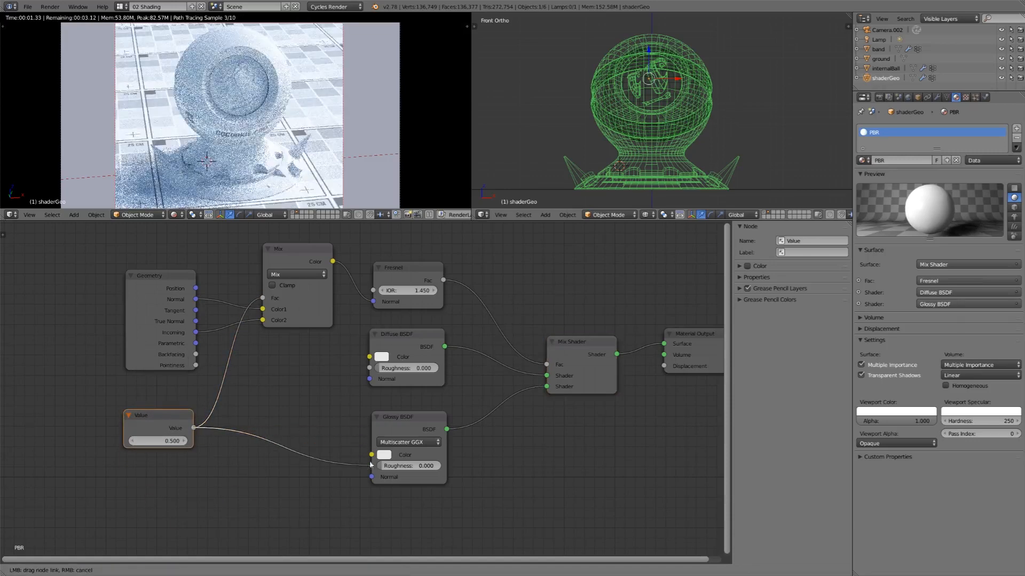
Darken the Diffuse BSDF's color to a dark grey.
left_click(384, 357)
left_click_drag(464, 231, 464, 268)
Limit the rendered preview to a rectangular border region over the ball's emblem and the adjacent floor.
scroll(316, 114, "up", 2)
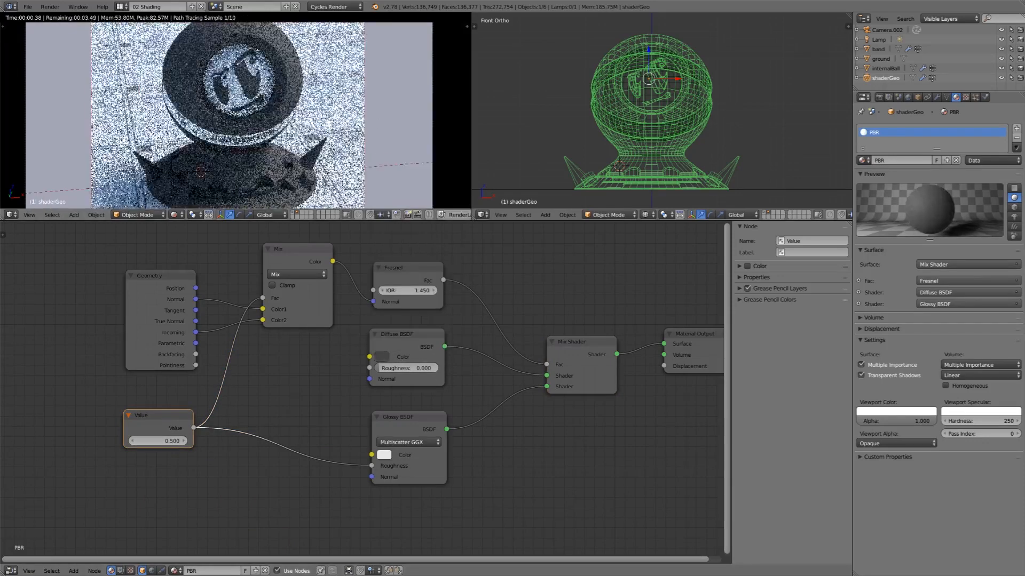
scroll(316, 114, "up", 3)
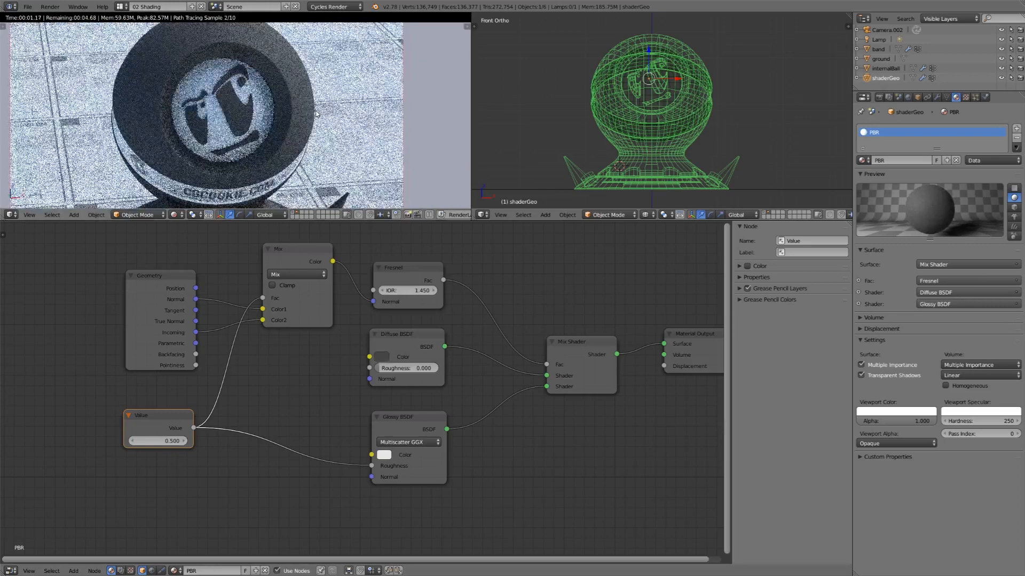
key("ctrl+b")
left_click_drag(218, 31, 366, 134)
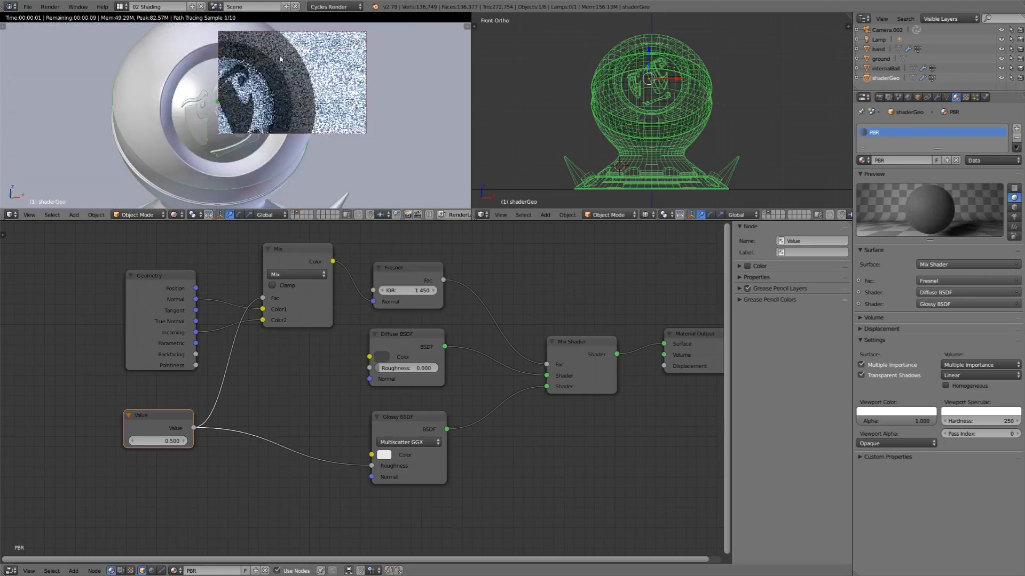
Test the Value node at 0 and at 1 to compare the reflections in the rendered region.
left_click(165, 441)
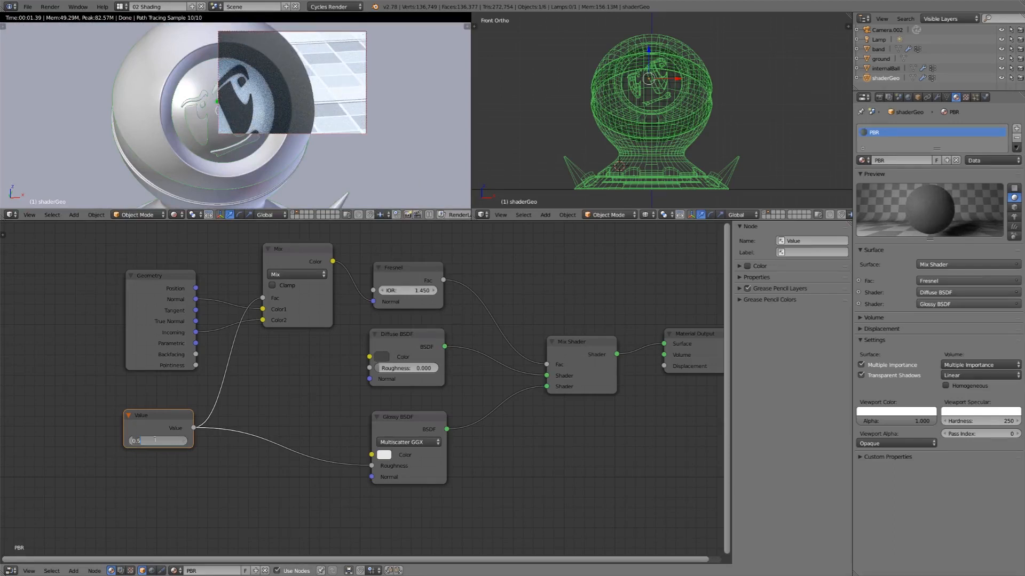
type("0")
key("Return")
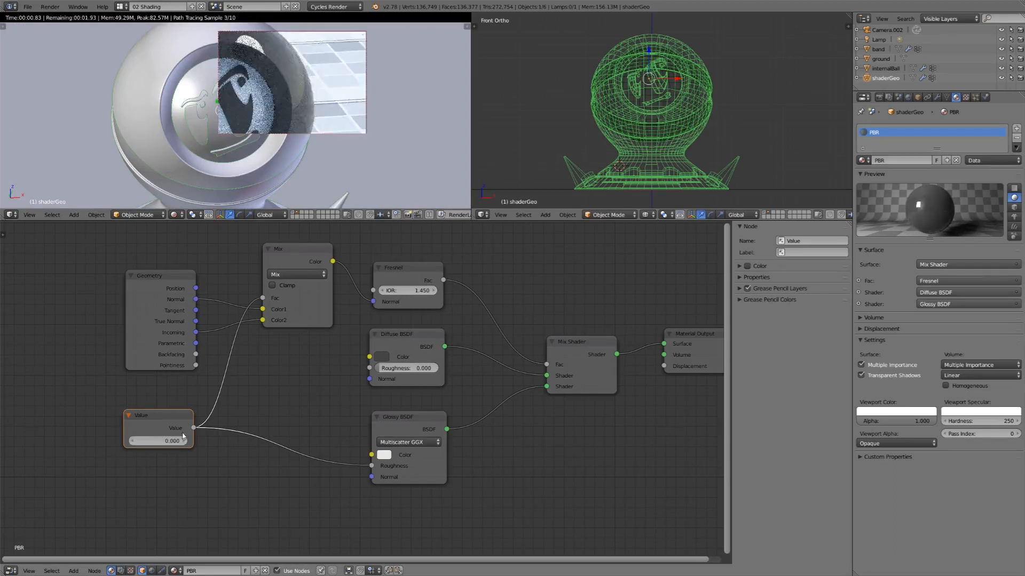
left_click_drag(162, 428, 160, 419)
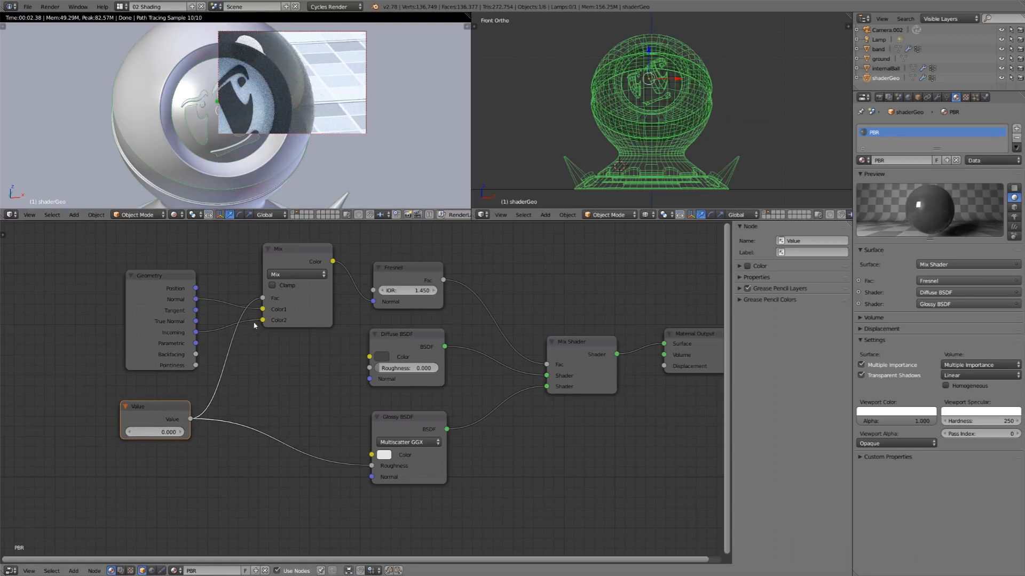
left_click(160, 434)
type("1")
key("Return")
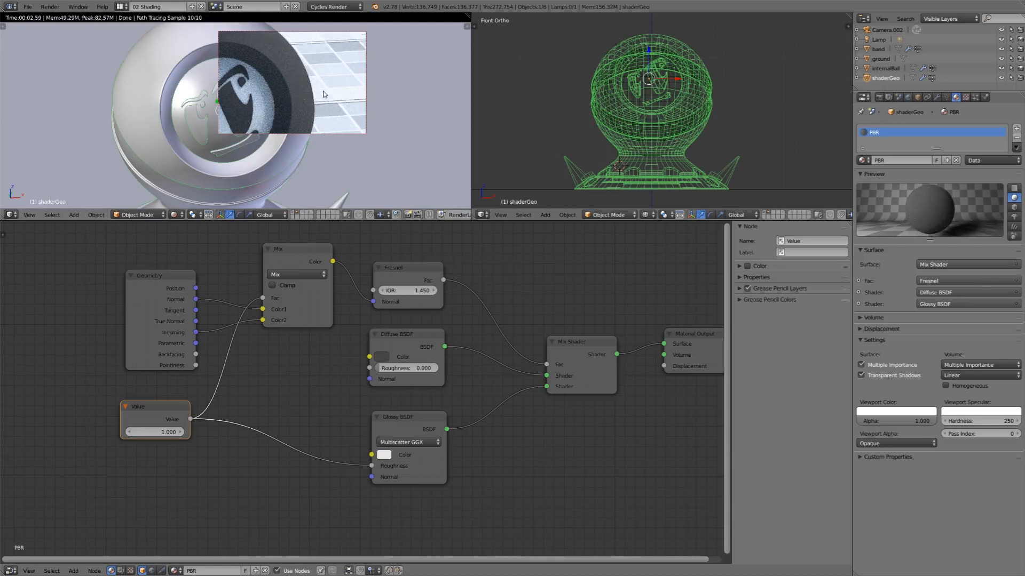
Move the Material Output and Mix Shader nodes away from the Fresnel and BSDF nodes to make room between them.
scroll(477, 315, "down", 2)
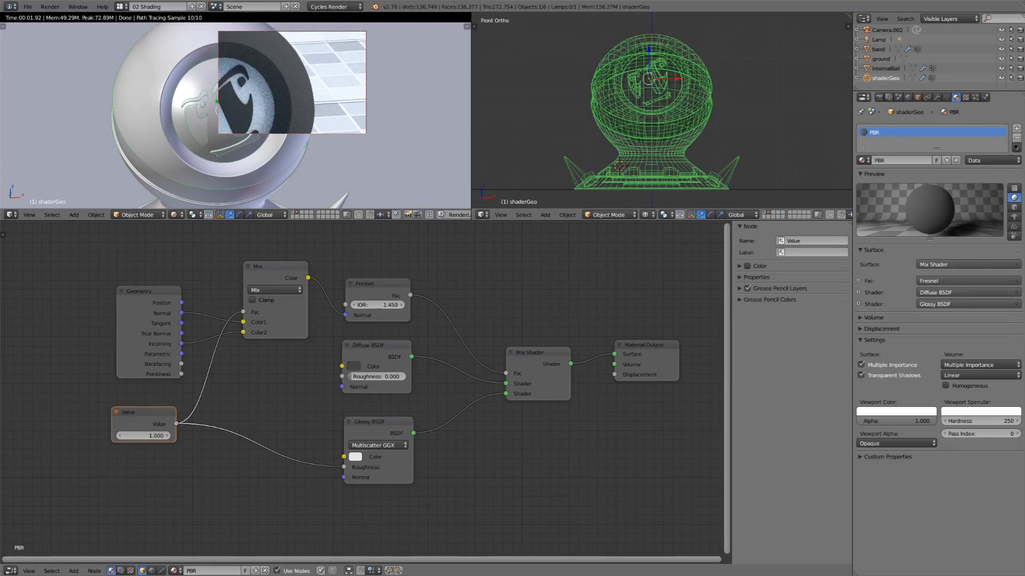
middle_click_drag(647, 395, 620, 393)
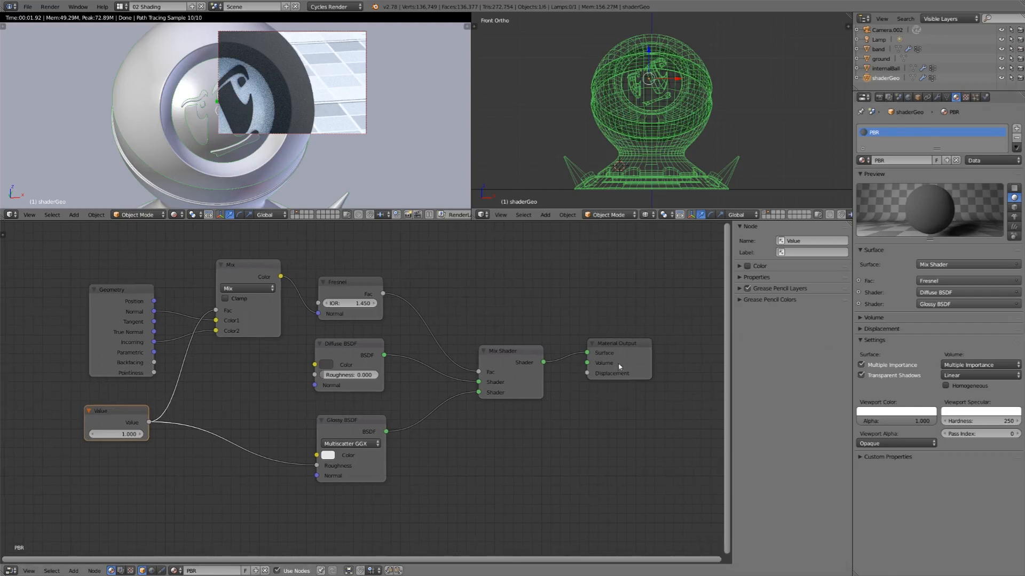
left_click_drag(619, 367, 694, 378)
left_click_drag(520, 376, 582, 375)
middle_click_drag(454, 422, 513, 421)
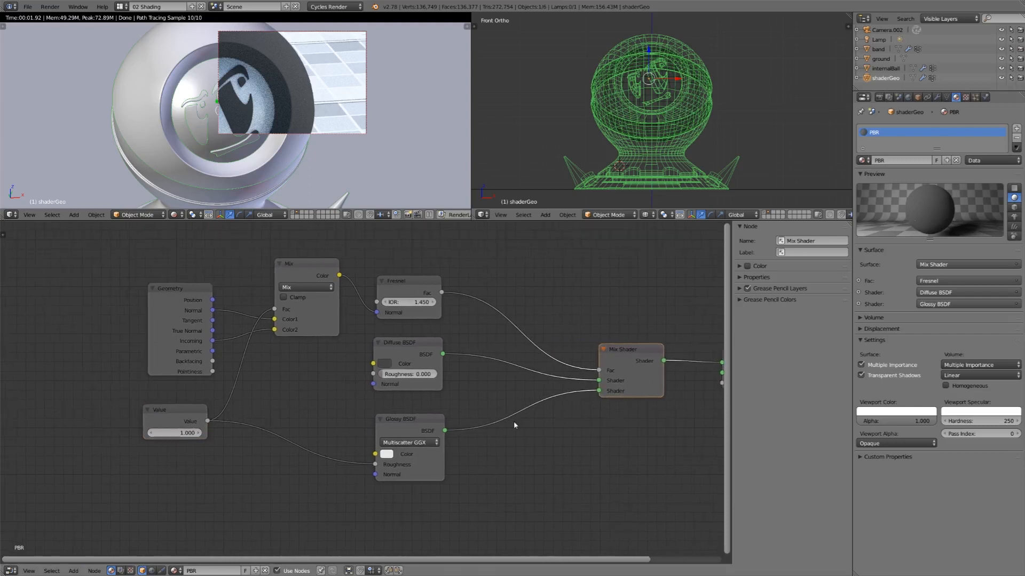
Duplicate the Value node, place the copy below the original and label it Metalness.
left_click(182, 420)
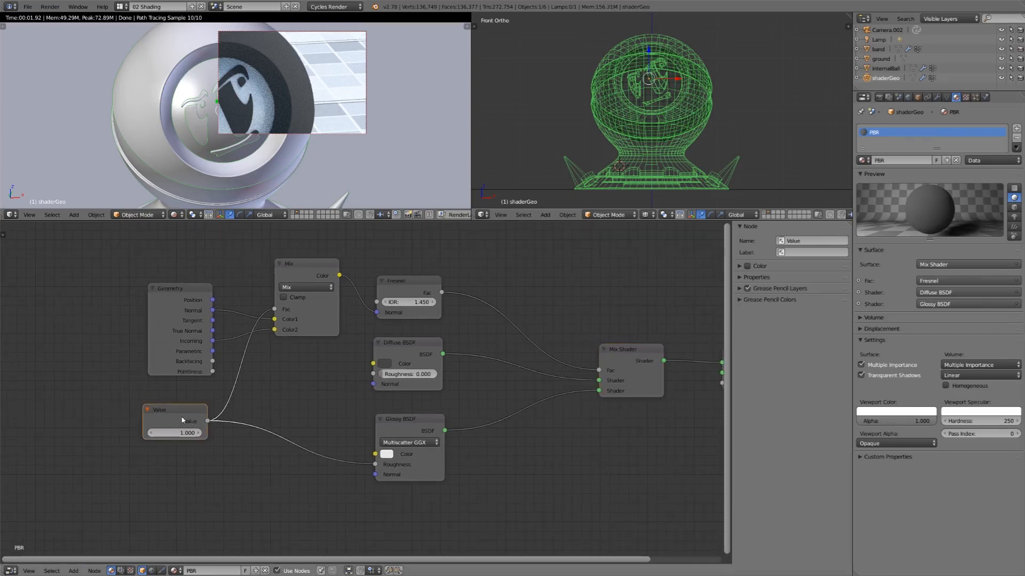
key("shift+d")
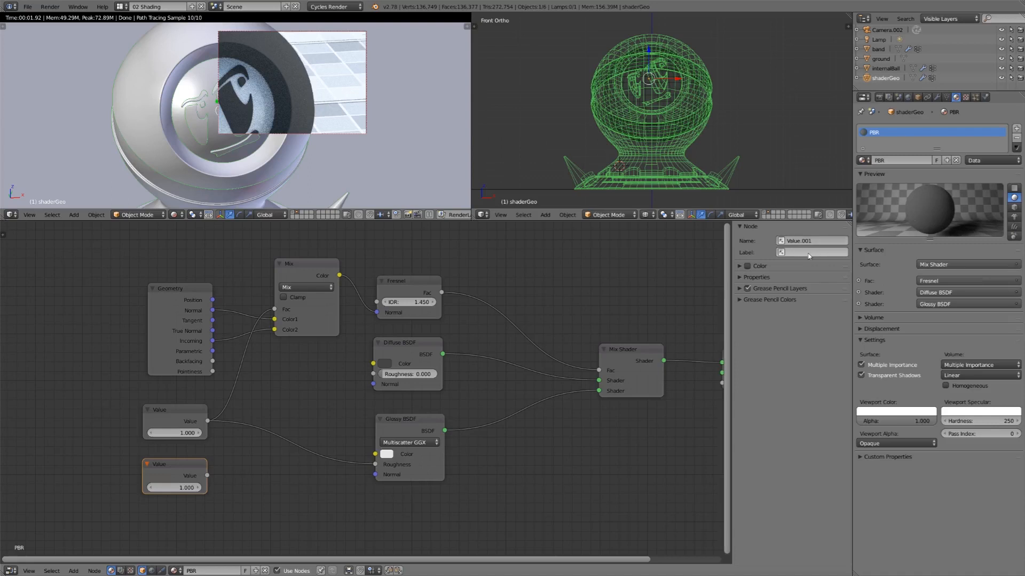
key("n")
key("n")
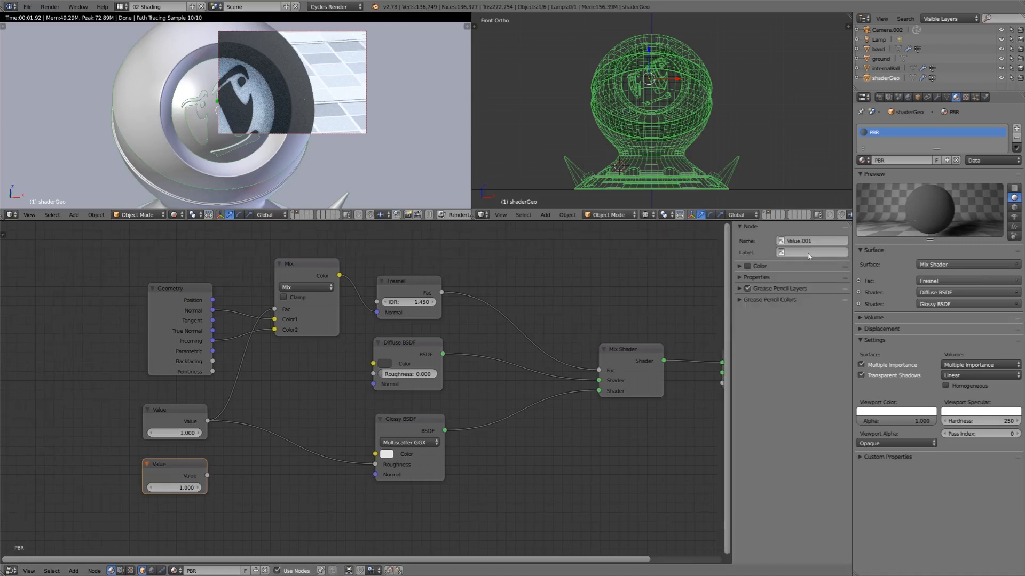
left_click(807, 253)
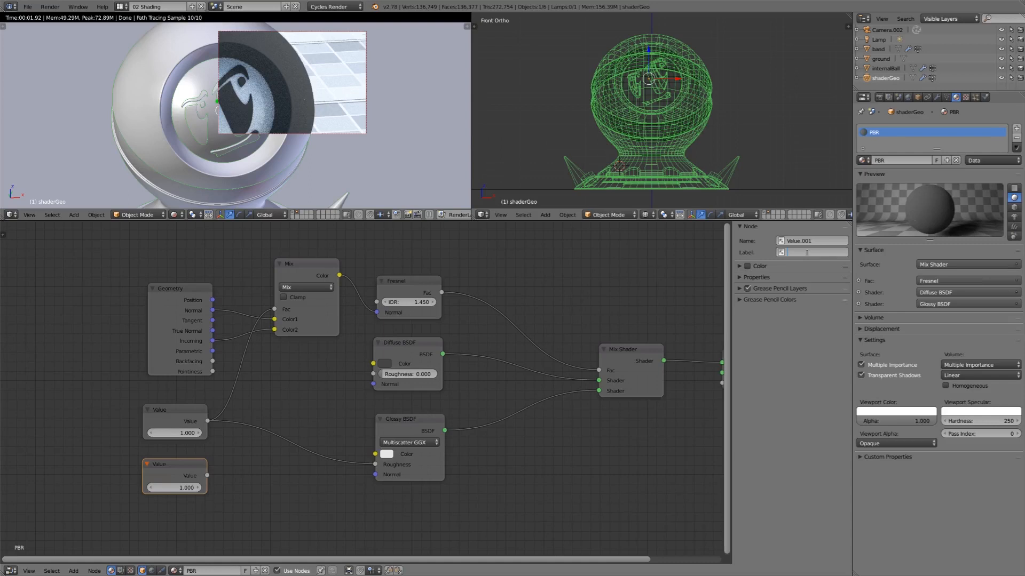
key("Return")
Label the original Value node Roughness and select the Metalness node.
left_click(176, 422)
left_click(791, 254)
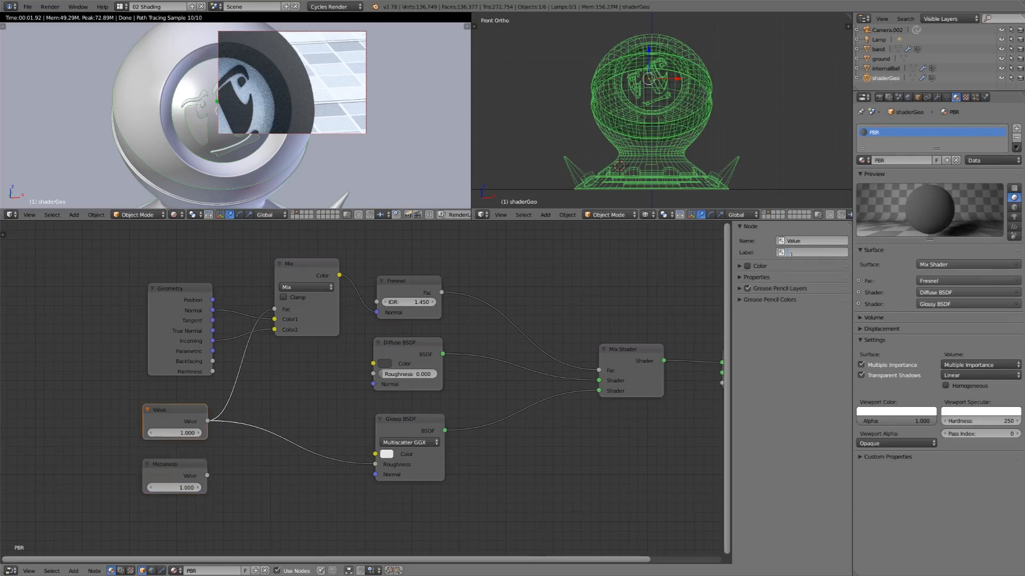
type("Roughness")
key("Return")
left_click(193, 474)
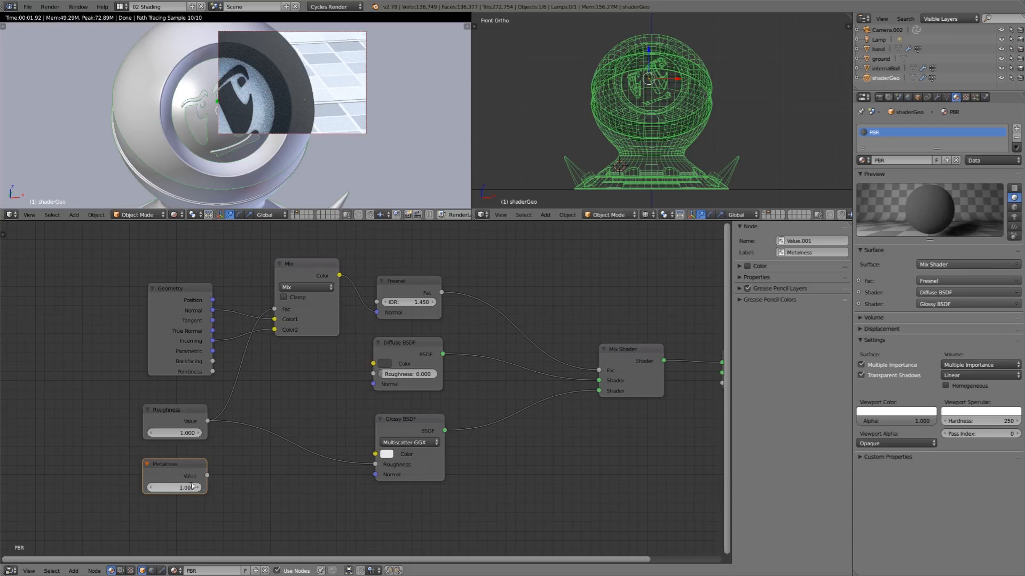
Insert a MixRGB node on the link between Fresnel and the Mix Shader's Fac, with Fresnel feeding Color1.
middle_click_drag(622, 373, 588, 377)
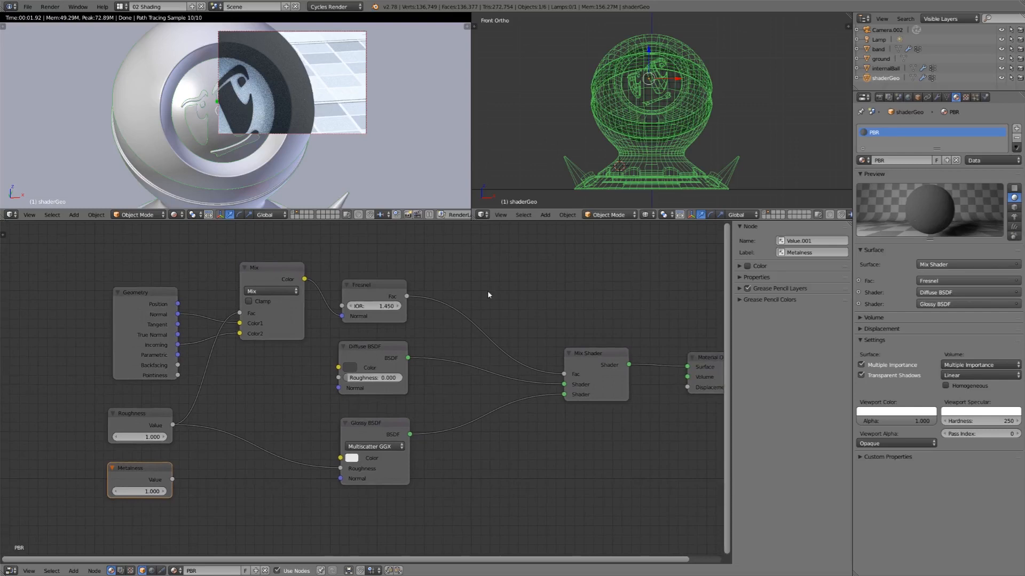
key("shift+a")
mouse_move(489, 294)
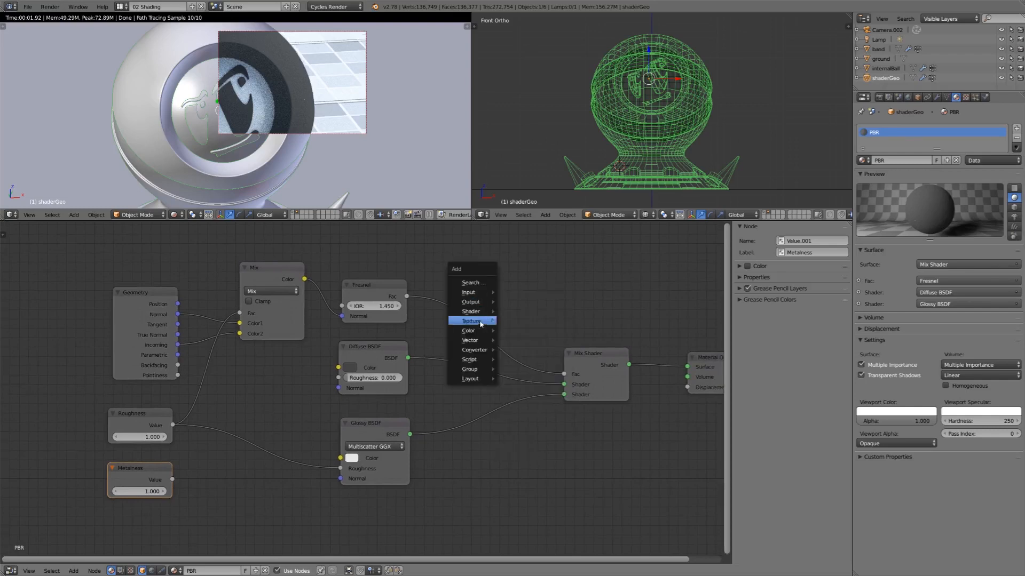
mouse_move(480, 330)
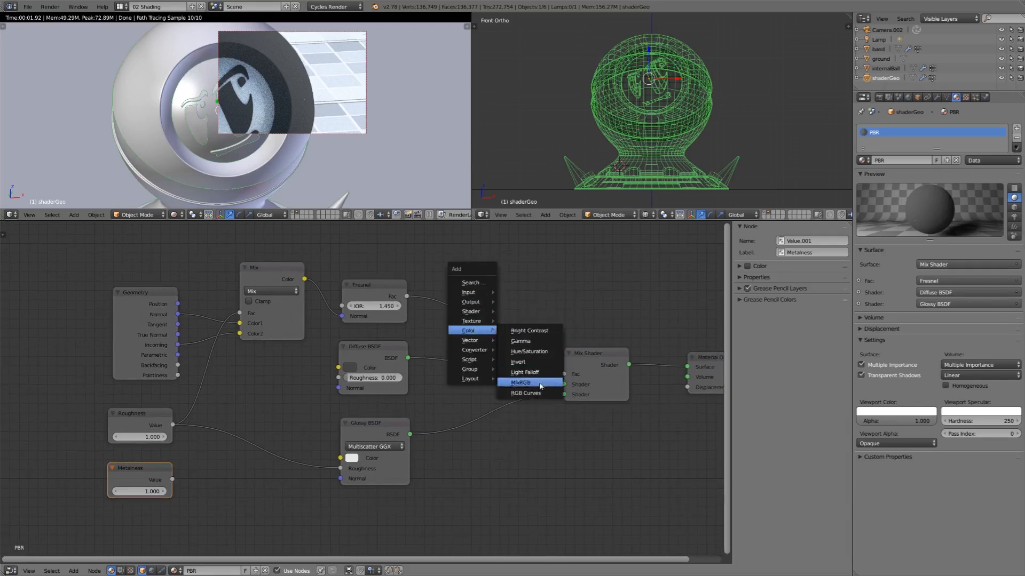
left_click(521, 383)
left_click(477, 275)
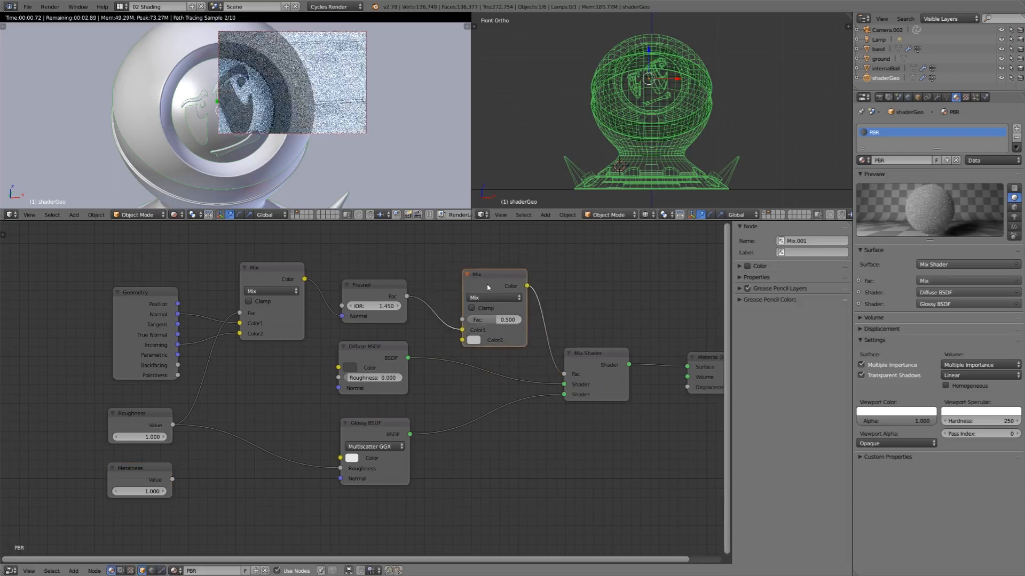
left_click_drag(496, 277, 501, 276)
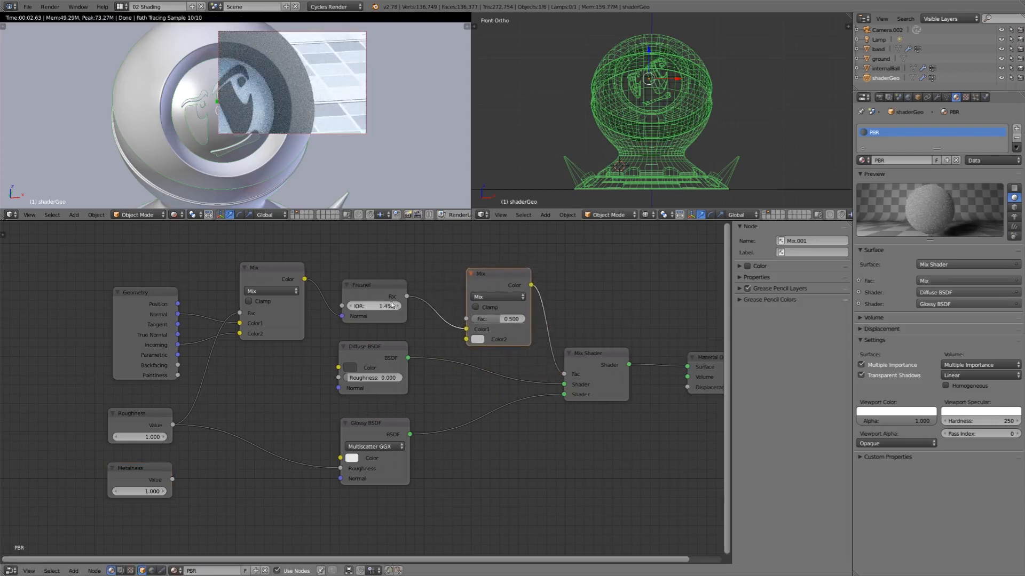
Set the Metalness value to 0 and link its output to the new Mix node's Fac.
left_click(143, 489)
type("0")
key("Return")
left_click_drag(172, 479, 467, 319)
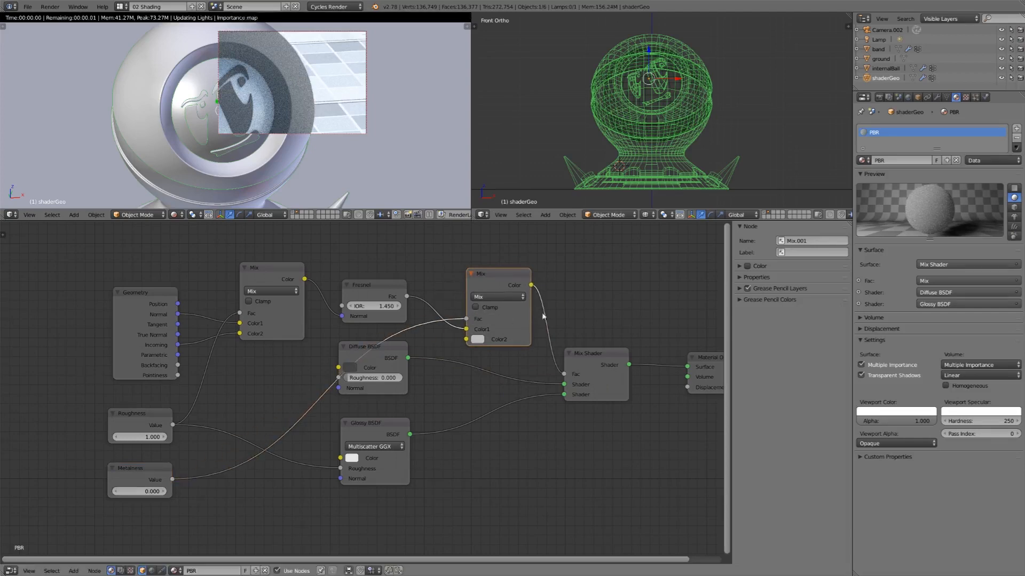
Set the Metalness value to 1 to check its effect in the rendered region.
left_click(134, 492)
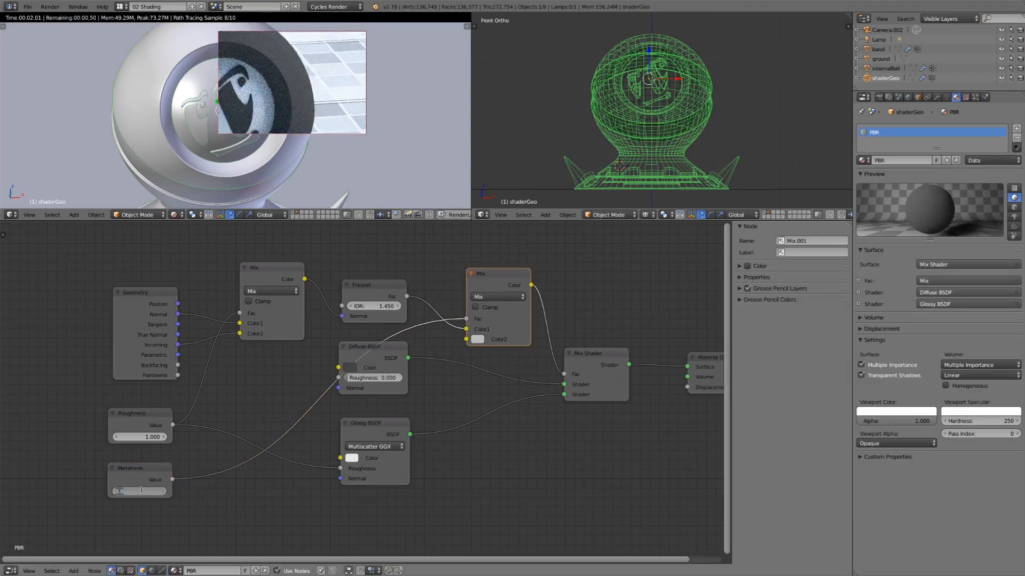
type("1")
key("Return")
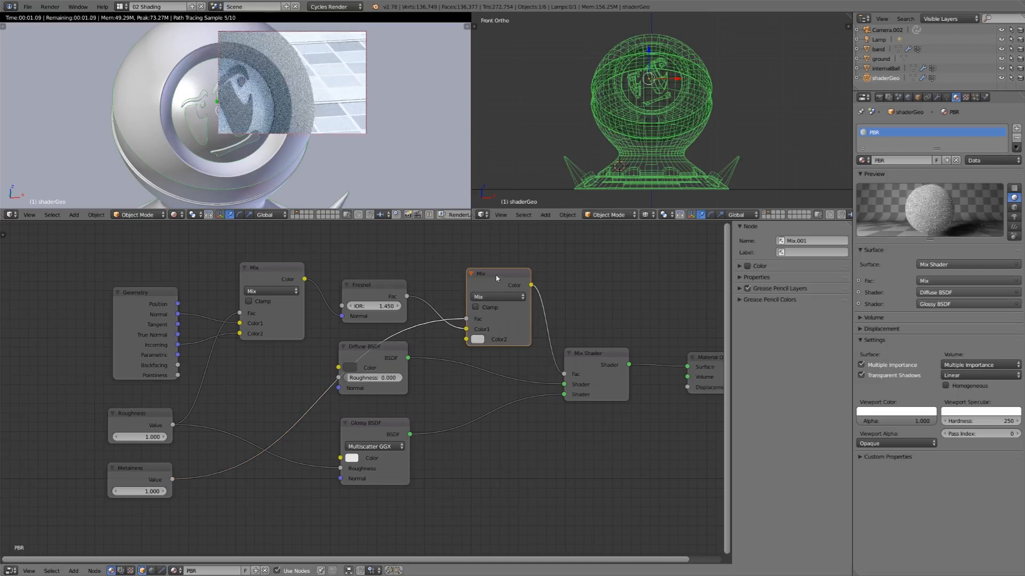
Shift the new Mix node slightly closer to Fresnel, set its Color2 to white and select the Mix Shader.
left_click_drag(497, 277, 485, 277)
left_click(467, 340)
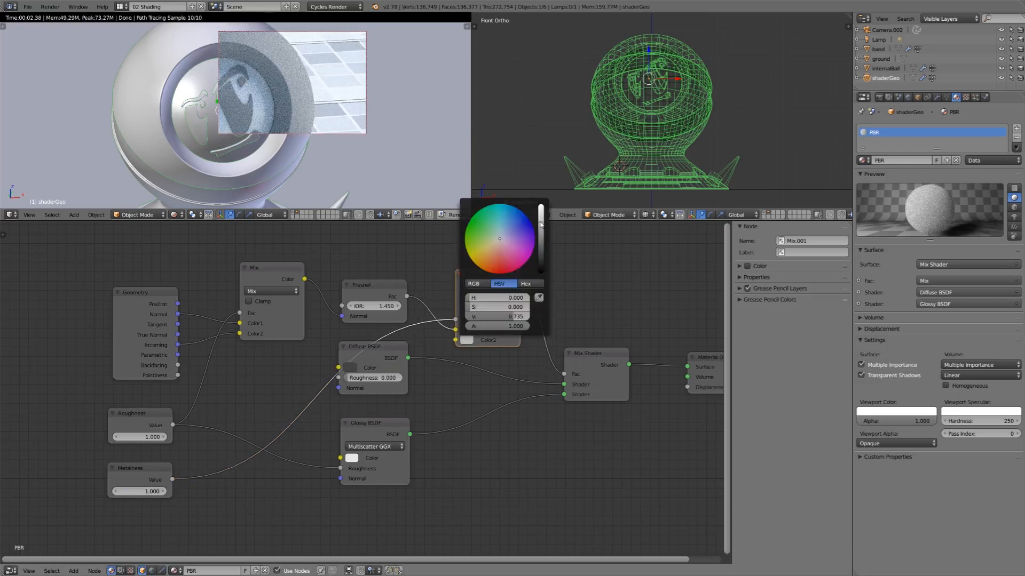
left_click_drag(540, 222, 540, 206)
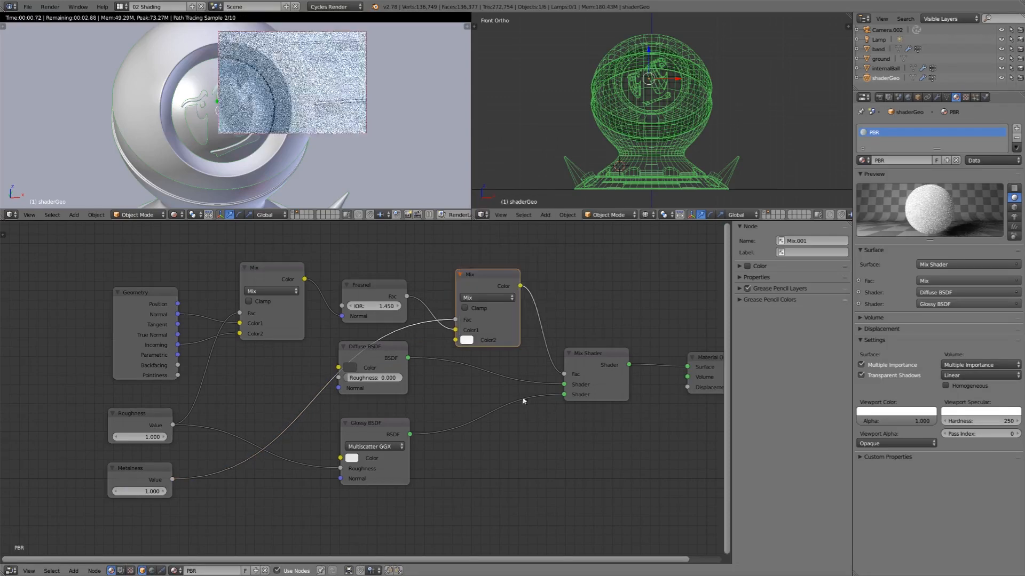
left_click(593, 370)
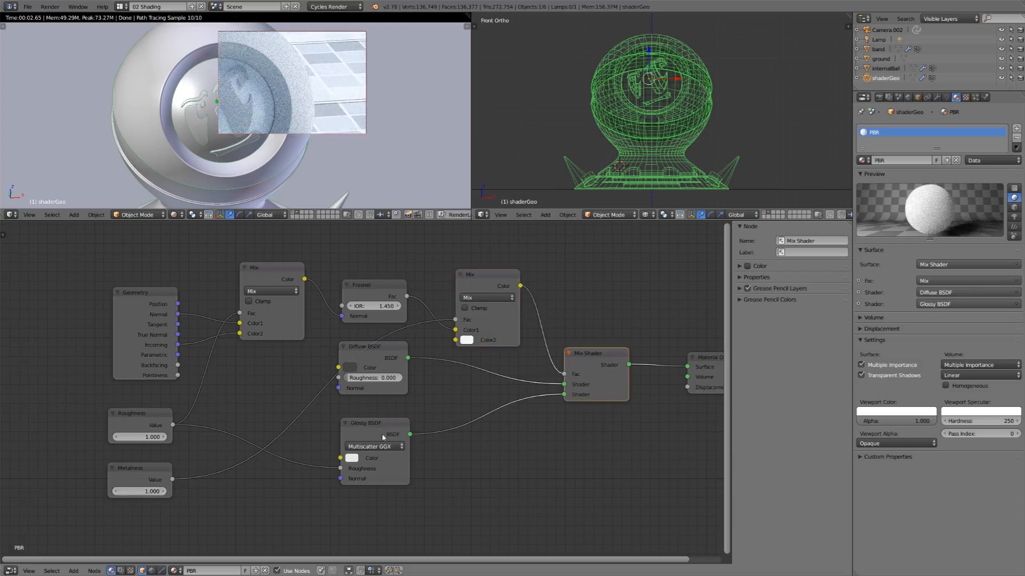
Set the Roughness value to 0 and then the Metalness value to 0, comparing the reflections in the rendered region.
left_click(144, 440)
type("0")
key("Return")
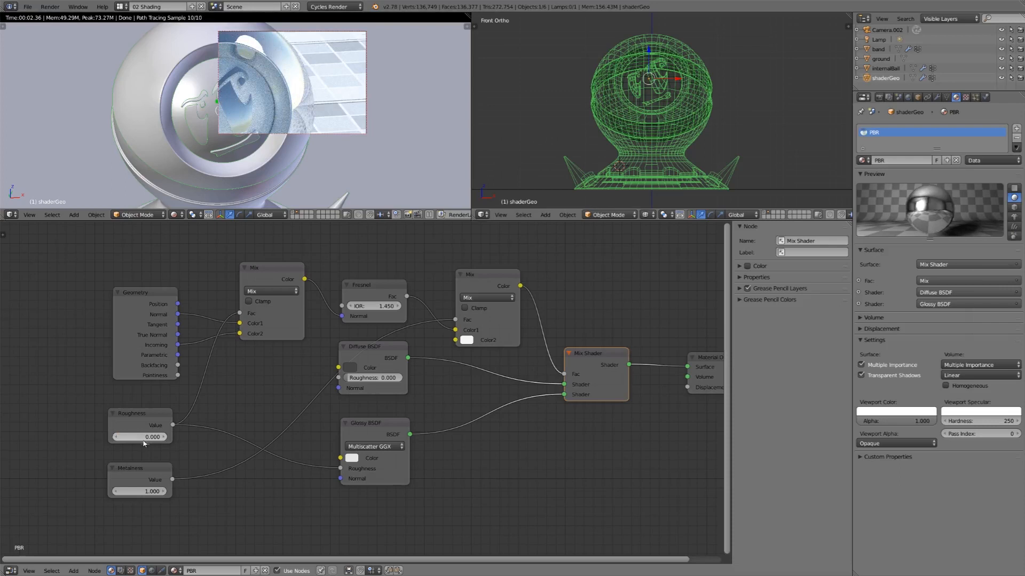
left_click(142, 491)
type("0")
key("Return")
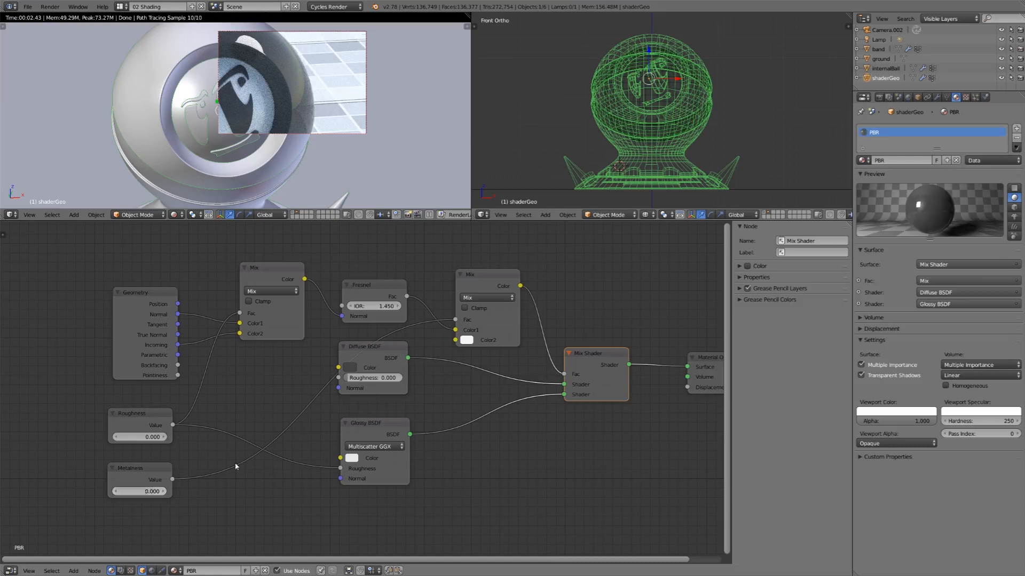
Space out the Roughness and Metalness value nodes away from the shaders, and place the Geometry node near the first Mix node.
middle_click_drag(353, 444, 397, 407)
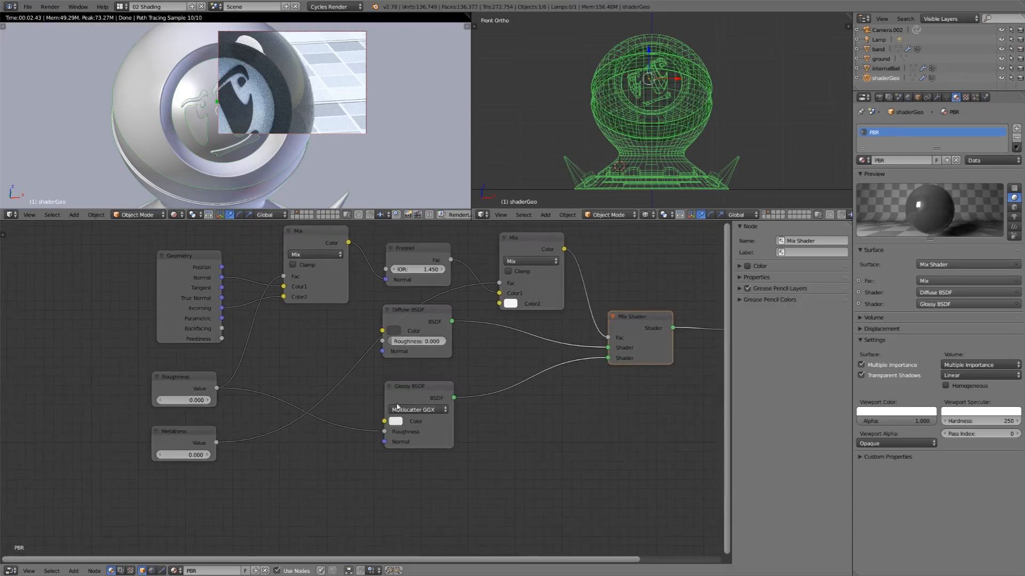
left_click_drag(212, 437, 152, 454)
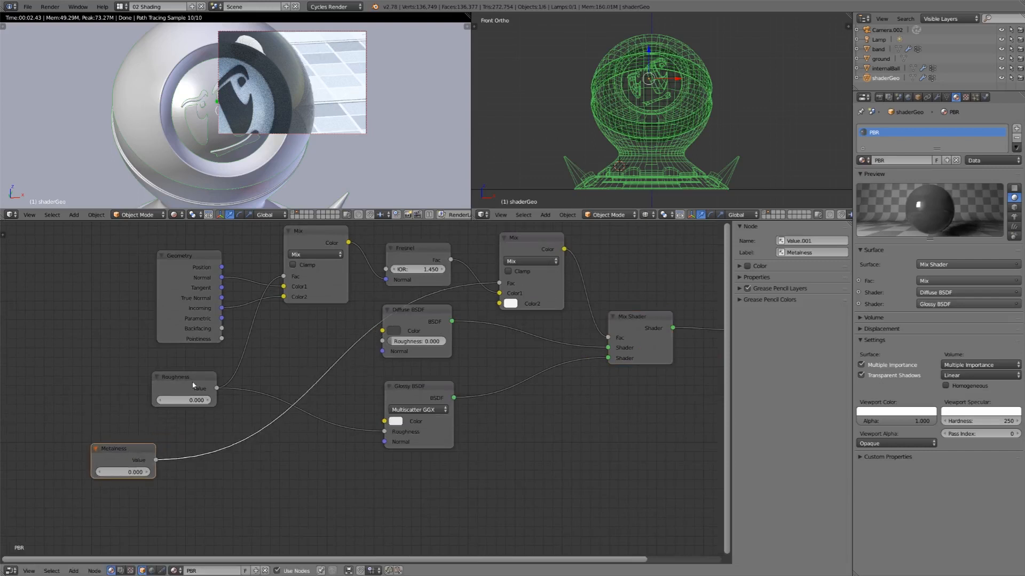
left_click_drag(176, 377, 112, 387)
left_click_drag(204, 294, 122, 274)
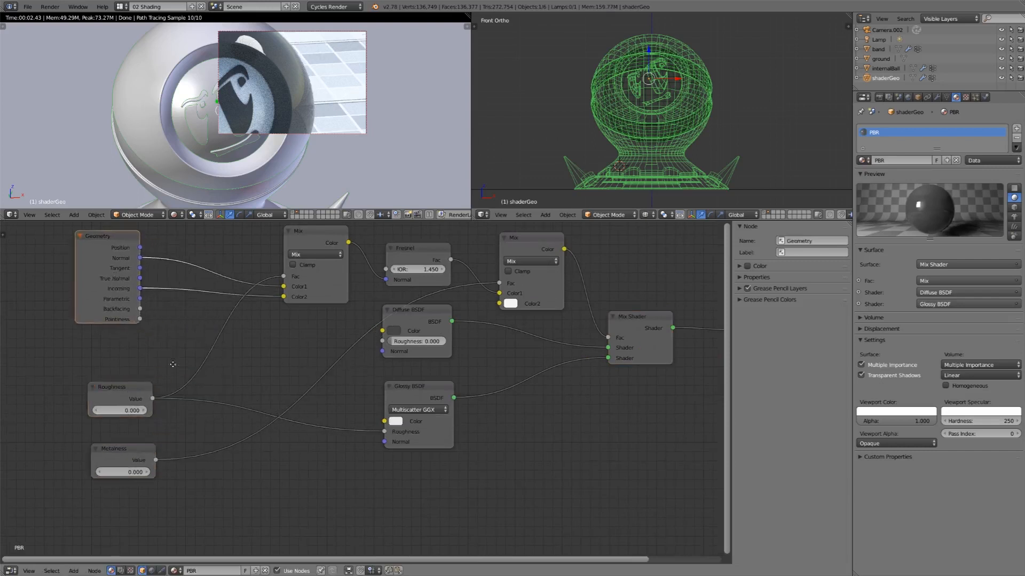
middle_click_drag(121, 275, 207, 283)
left_click_drag(219, 408, 142, 409)
left_click_drag(215, 464, 142, 467)
left_click_drag(190, 293, 260, 276)
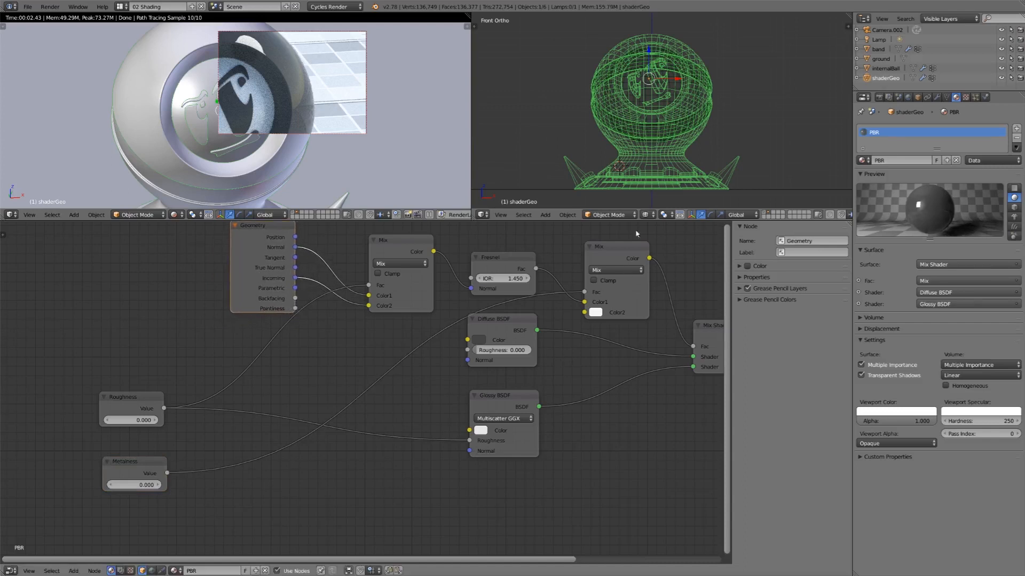
Duplicate the Fresnel Mix node beside the Glossy BSDF, linking its Color output to the Glossy Color and Metalness to its Fac.
left_click(622, 259)
middle_click_drag(617, 263, 596, 262)
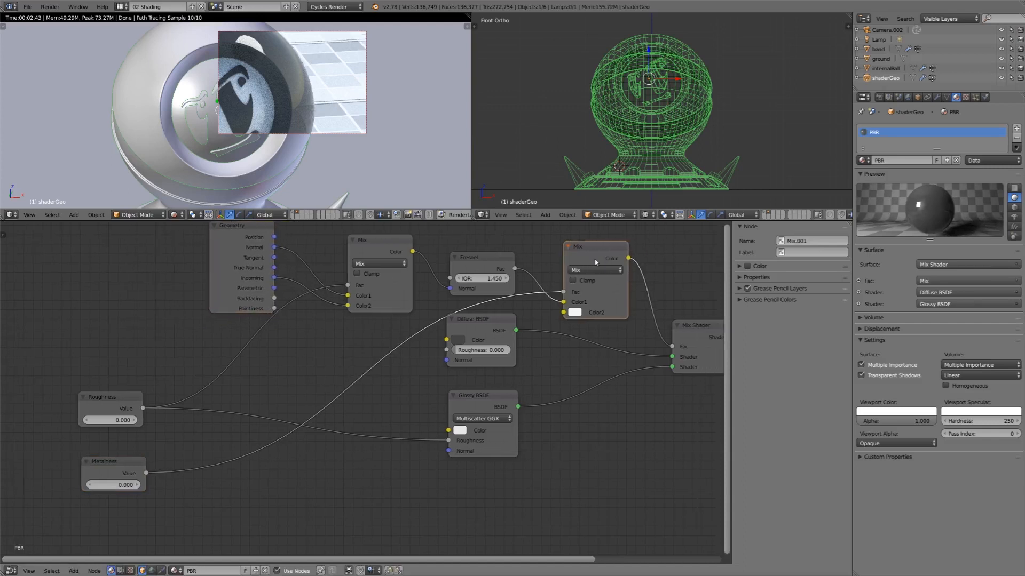
key("shift+d")
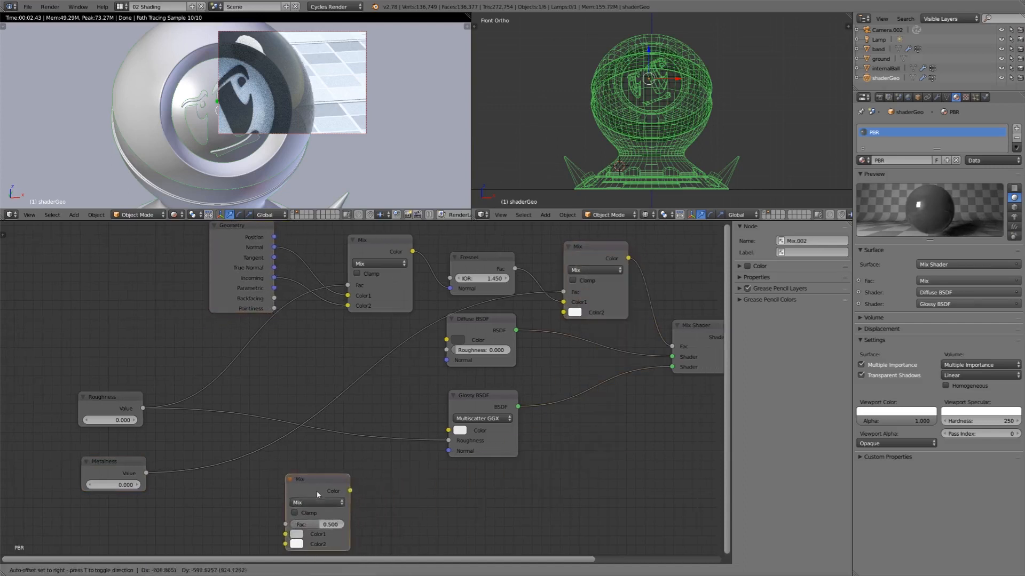
left_click(324, 480)
left_click_drag(352, 477, 448, 430)
left_click_drag(322, 473, 352, 388)
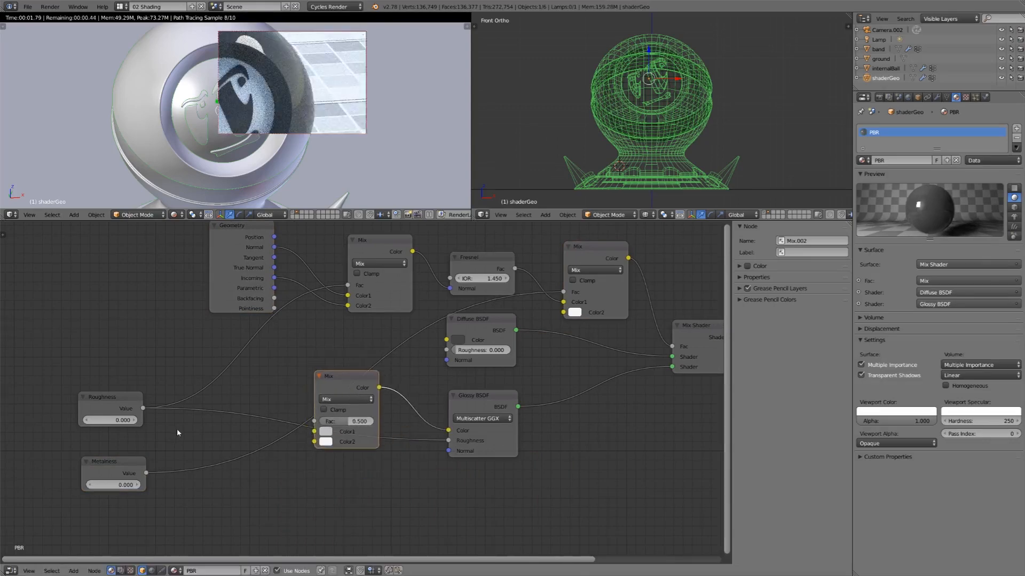
left_click_drag(147, 474, 315, 421)
left_click_drag(349, 382, 348, 366)
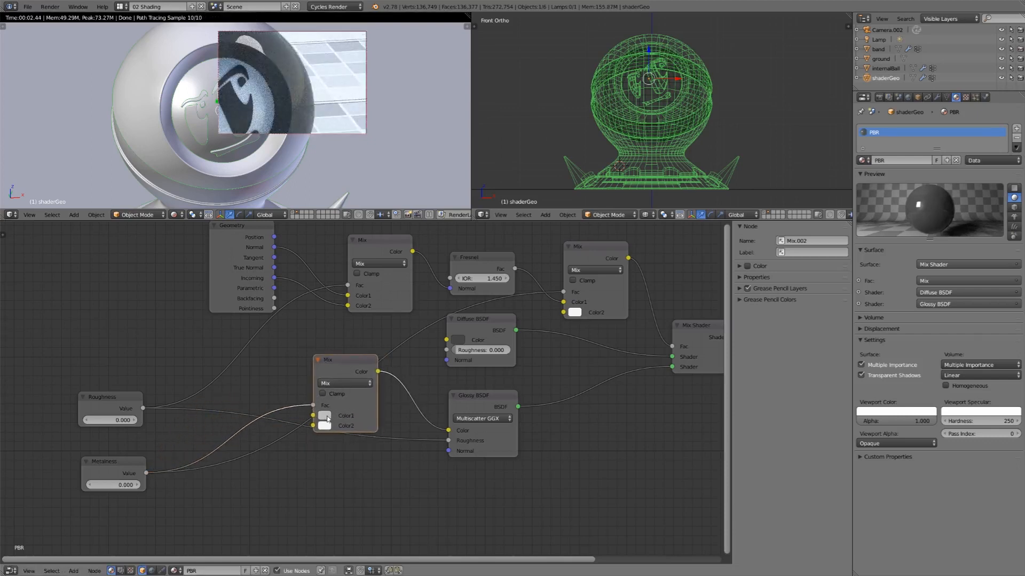
Set the glossy Mix node's Color1 to white and its Color2 to orange.
left_click(324, 417)
left_click_drag(398, 298, 398, 280)
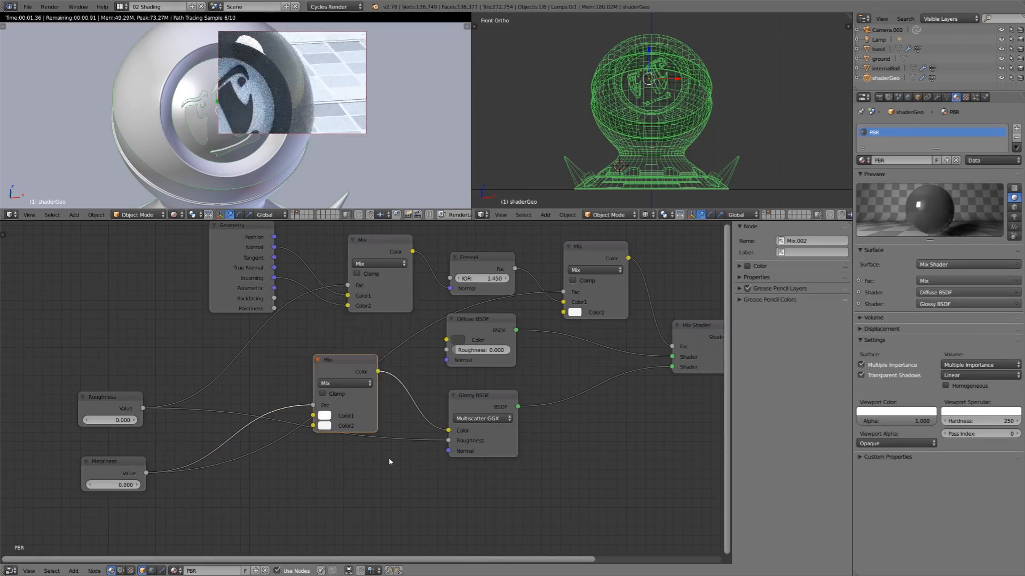
left_click(322, 428)
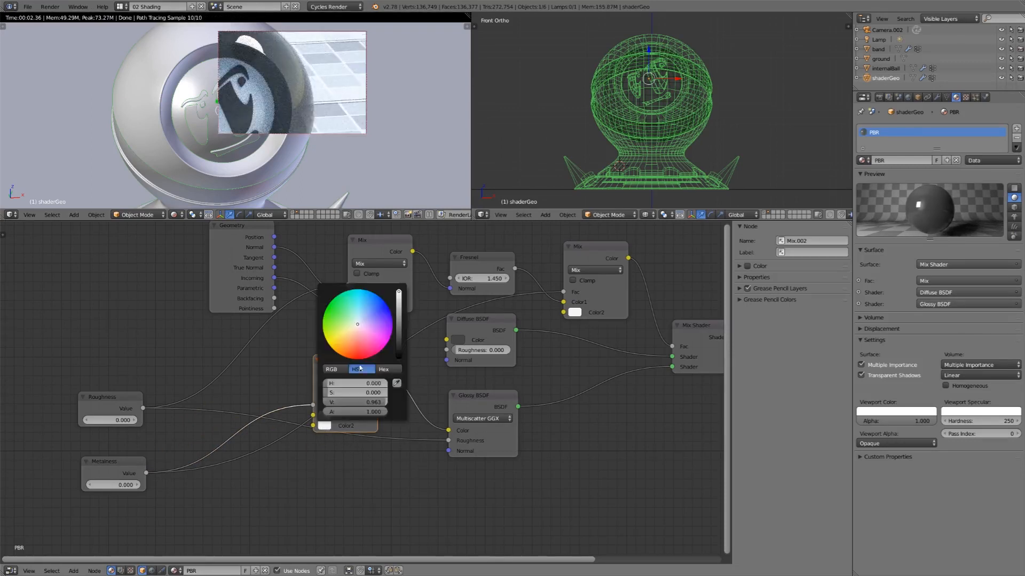
left_click_drag(357, 328, 348, 342)
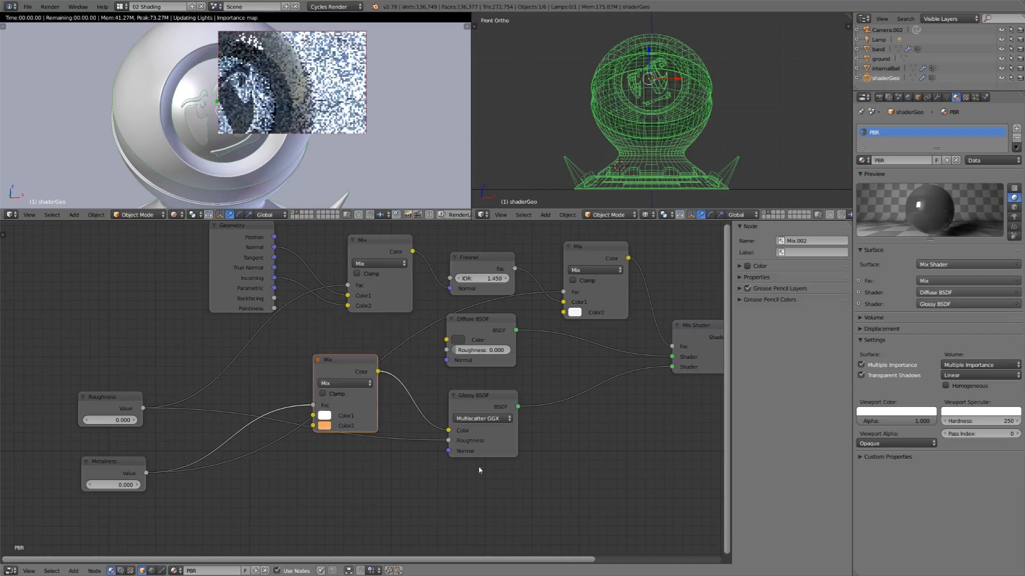
Set the Metalness value to 1 and reduce the saturation of the glossy Mix node's orange Color2.
left_click(118, 485)
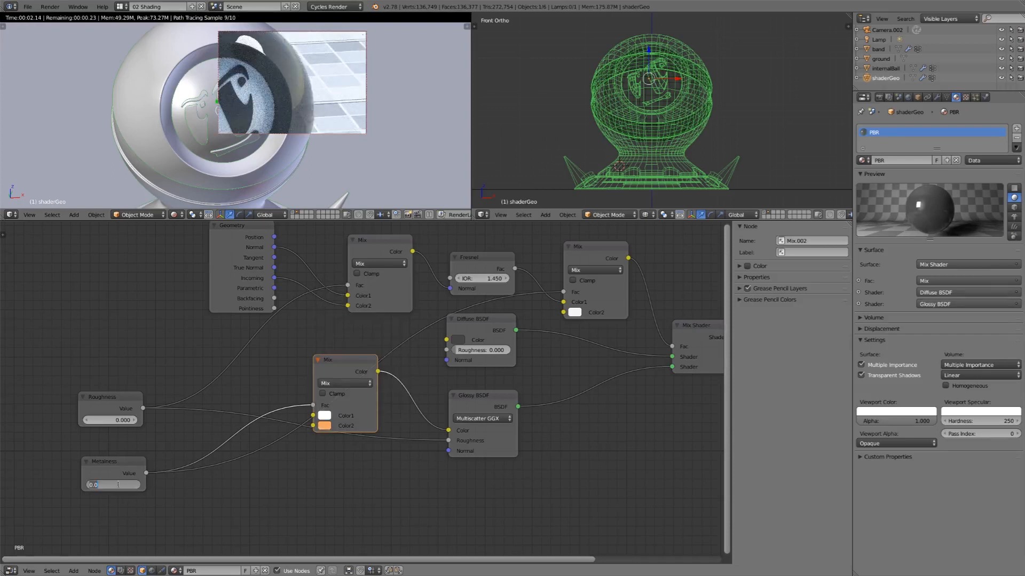
type("1")
key("Return")
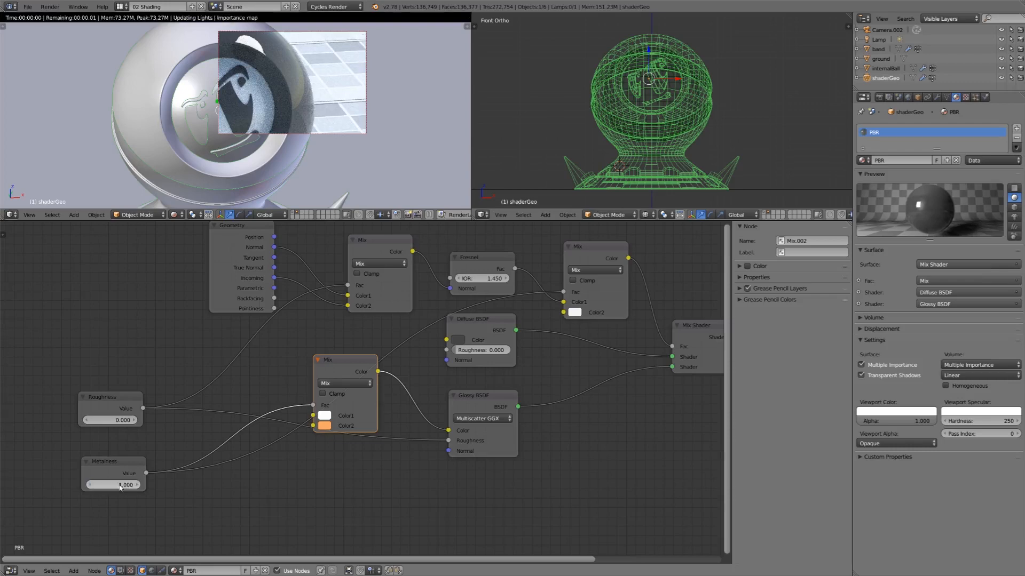
left_click(325, 425)
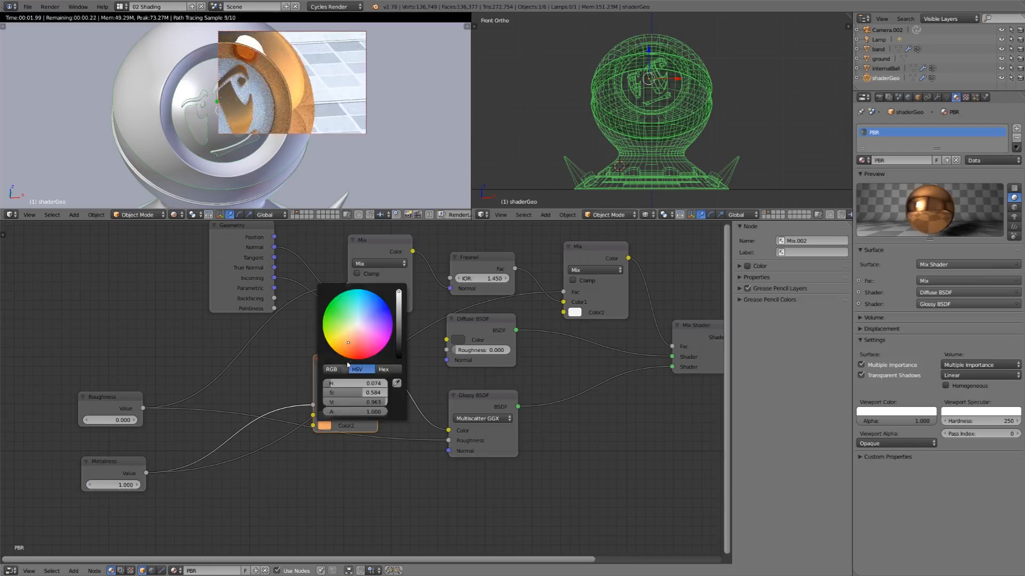
mouse_move(361, 392)
left_mouse_down()
mouse_move(350, 393)
mouse_move(356, 382)
mouse_move(357, 393)
left_mouse_up()
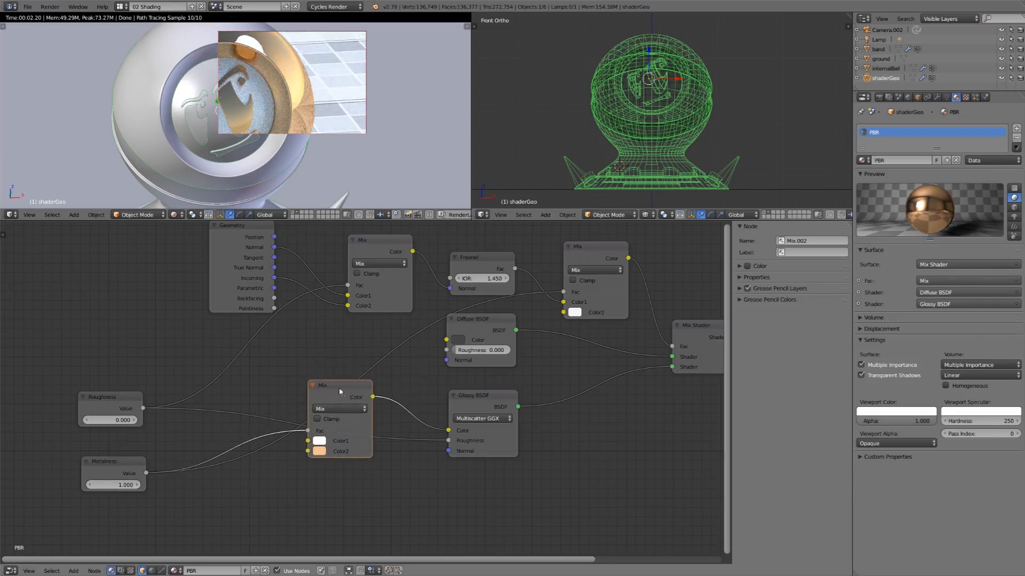
Set the Metalness value to 0 and shift the glossy Mix node slightly closer to the Glossy BSDF.
left_click(112, 484)
type("0")
key("Return")
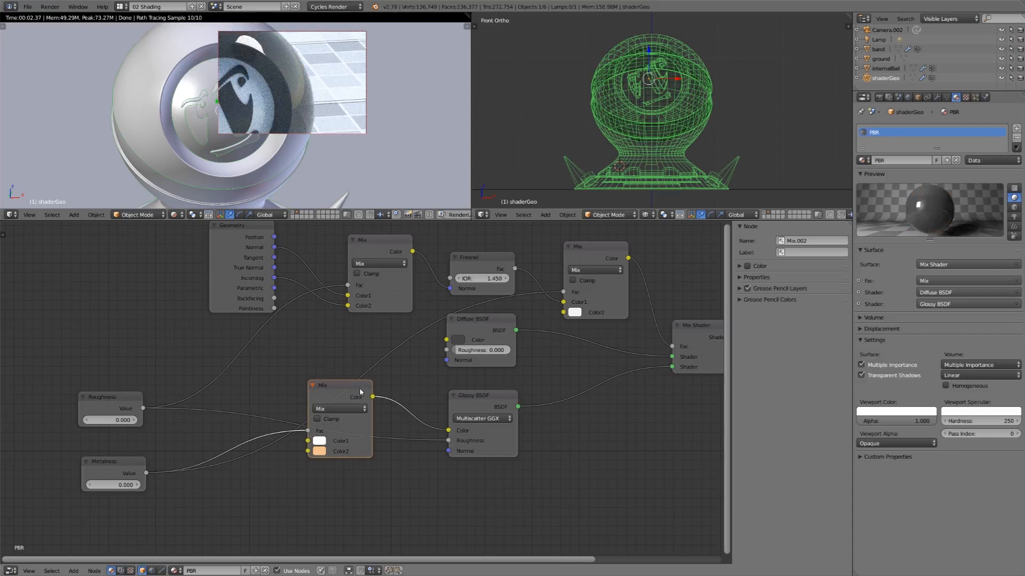
left_click_drag(360, 392, 365, 394)
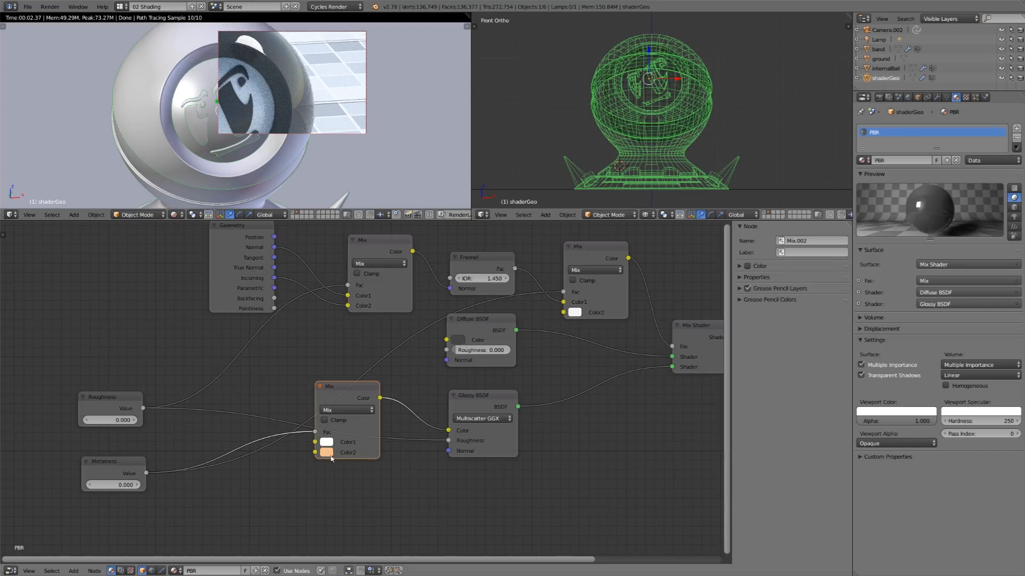
Add an RGB node with a golden orange colour above Roughness and link it to the Diffuse BSDF Color and the glossy Mix's Color2.
middle_click_drag(307, 465, 343, 470)
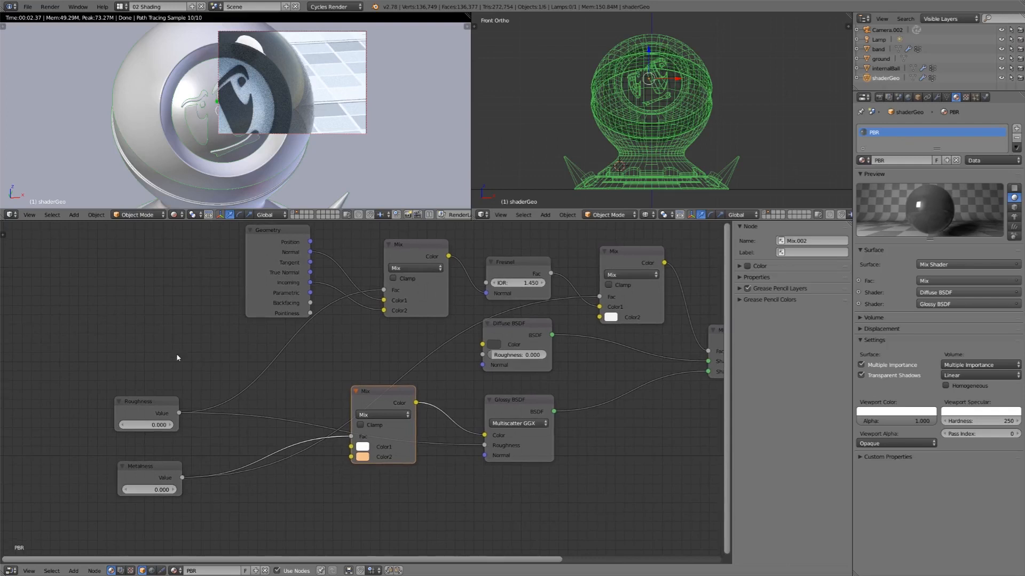
key("shift+a")
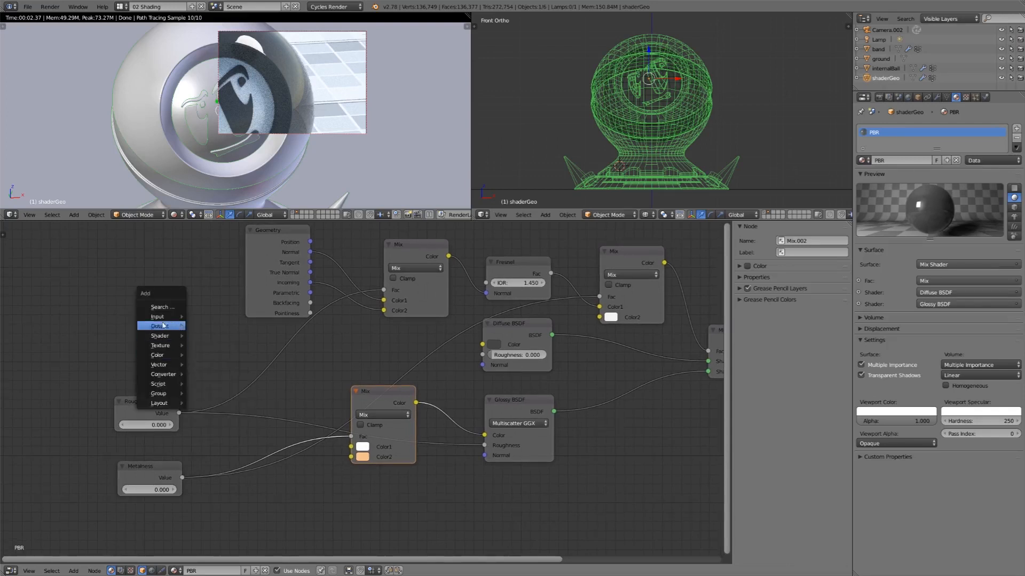
mouse_move(160, 318)
left_click(206, 423)
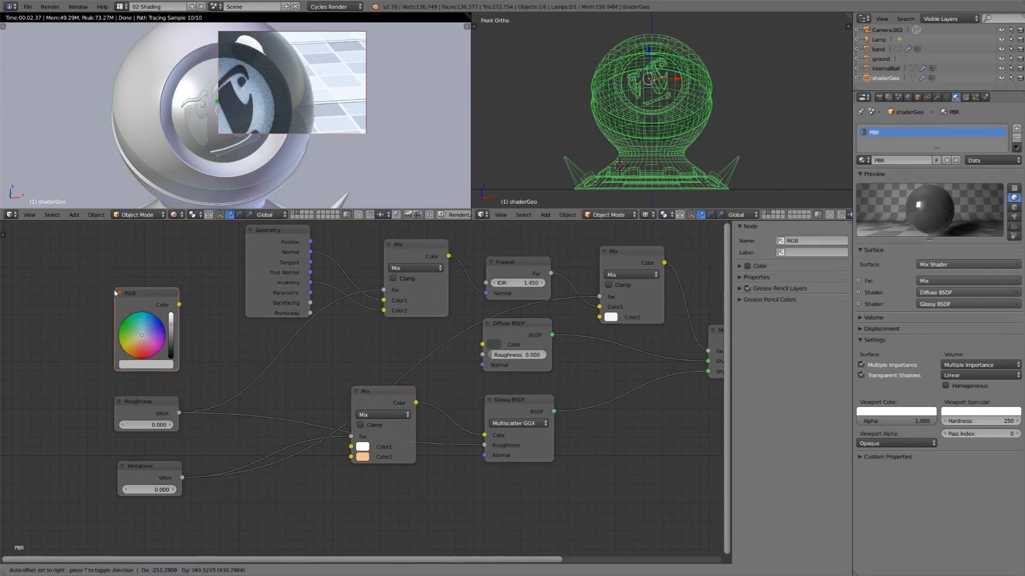
left_click(160, 345)
left_click_drag(136, 348, 135, 348)
left_click(173, 322)
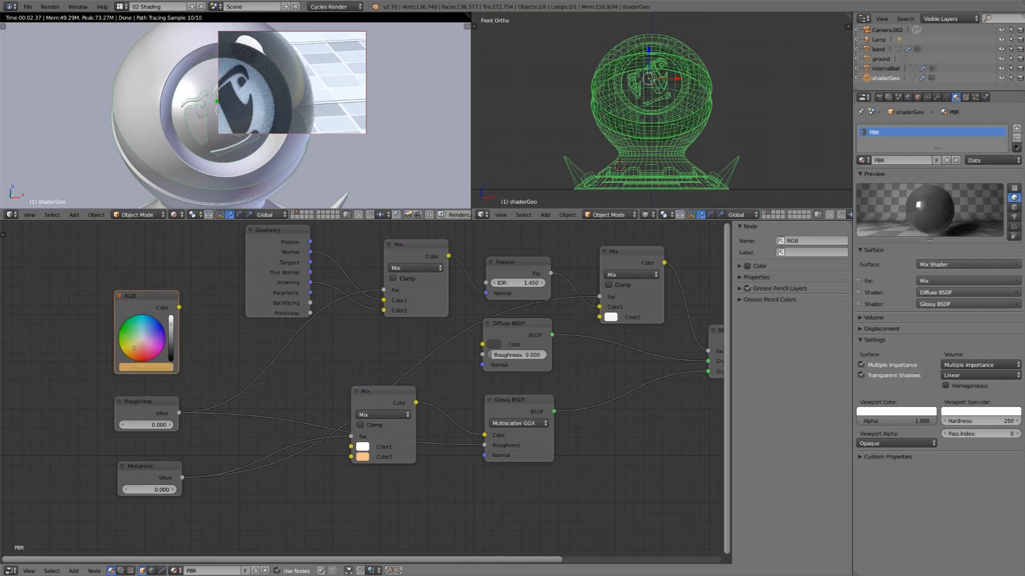
left_click_drag(180, 307, 483, 344)
left_click_drag(179, 308, 351, 457)
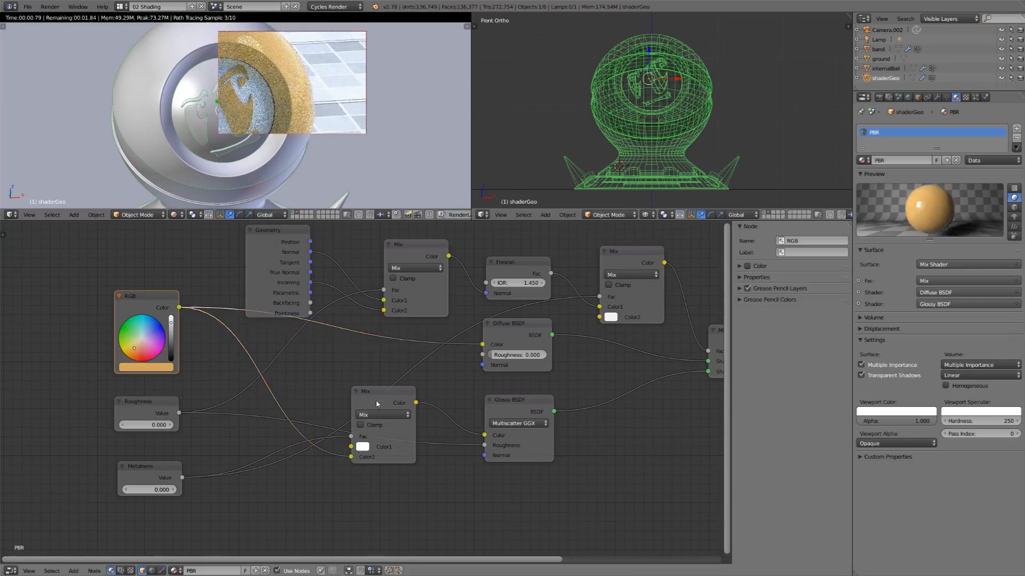
Set the Metalness value to 1, to 0 and back to 1, comparing the metallic and non-metallic looks in the rendered region.
left_click(152, 489)
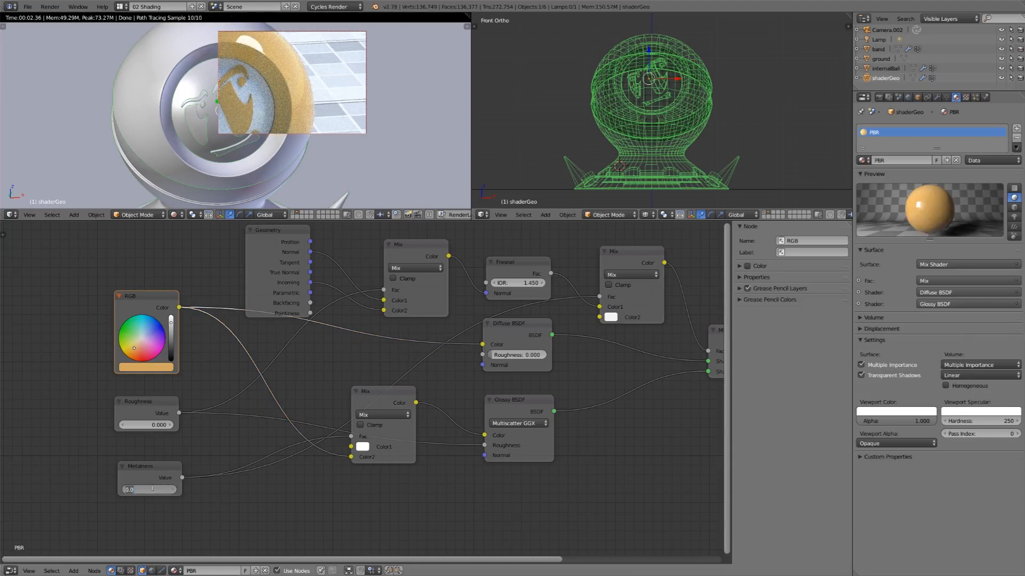
type("1")
key("Return")
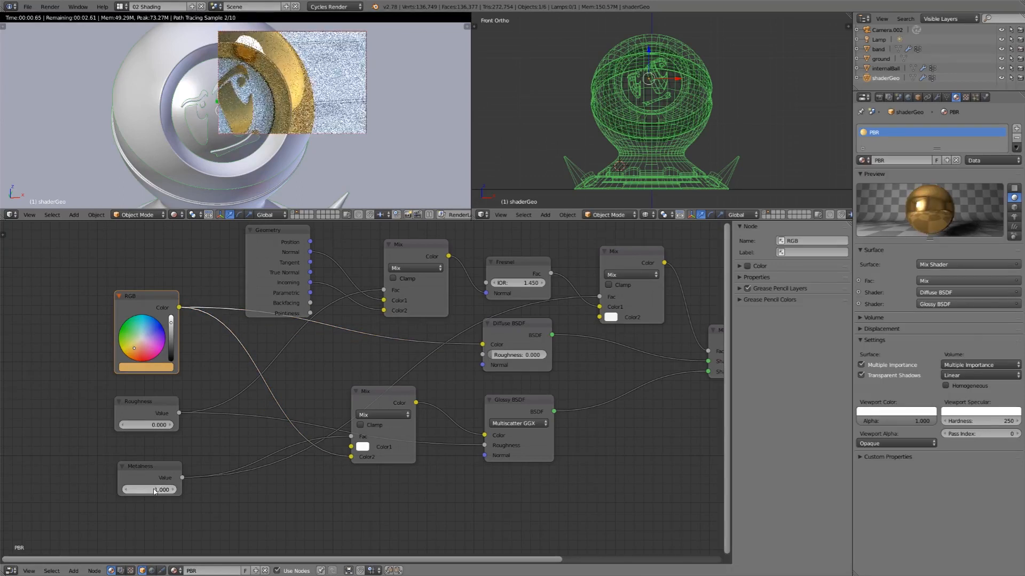
left_click(153, 489)
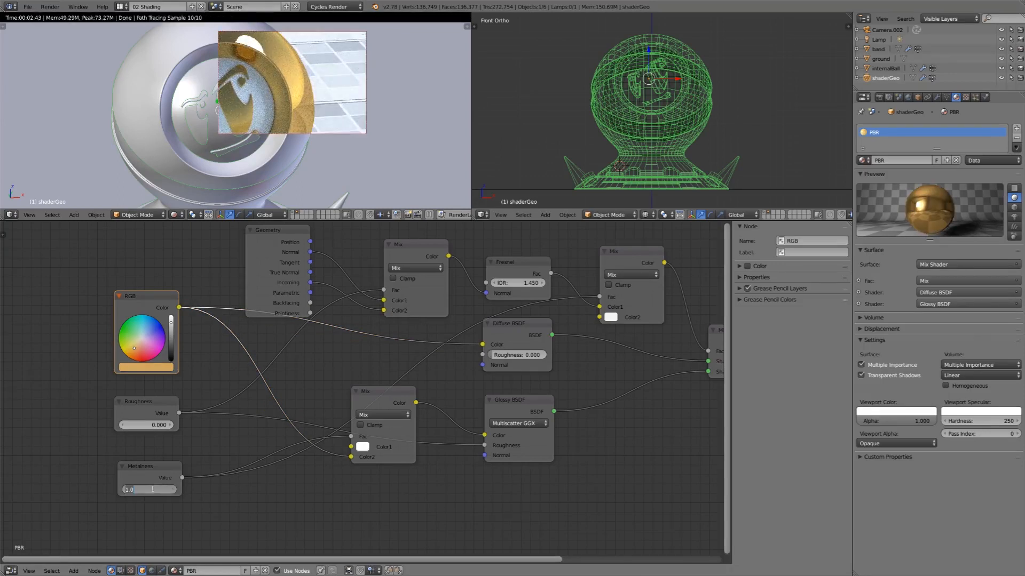
type("0")
key("Return")
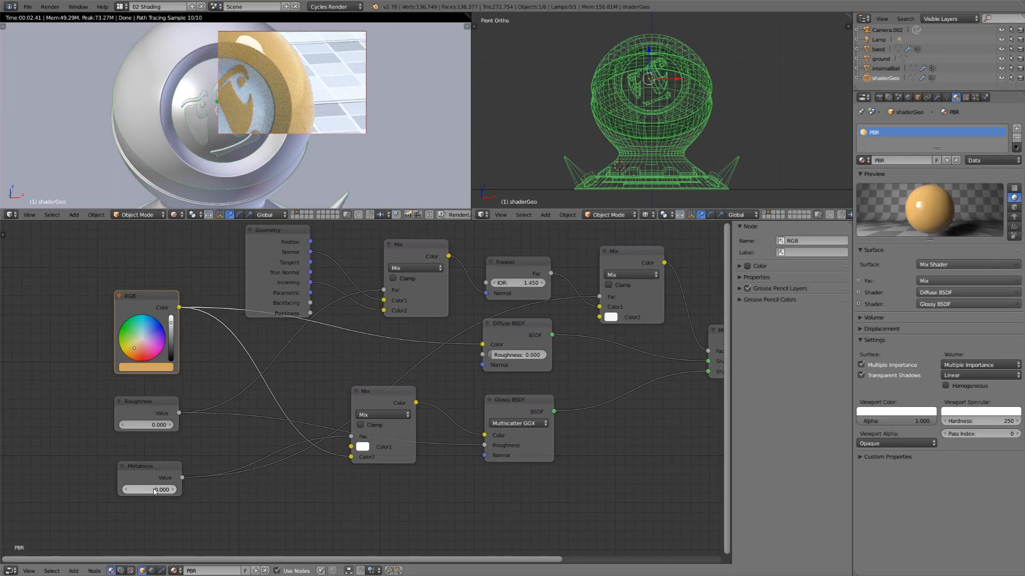
left_click(154, 490)
type("1")
key("Return")
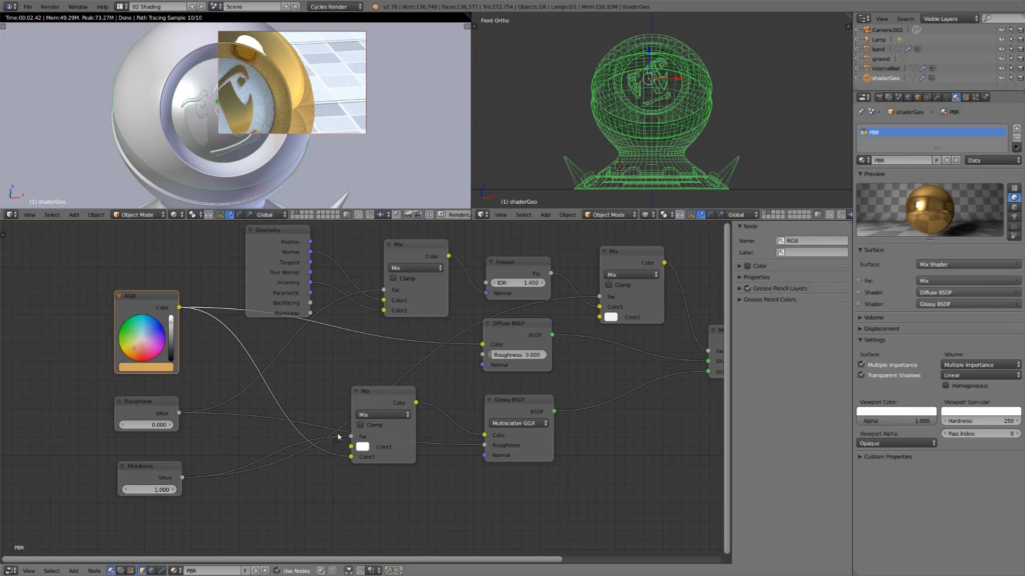
Regroup the Geometry, first Mix, Fresnel and Fresnel Mix nodes in a row above the RGB node, and nudge the glossy Mix node.
left_click_drag(382, 398, 410, 395)
scroll(411, 395, "down", 1)
middle_click_drag(289, 277, 314, 303)
left_click_drag(315, 303, 193, 246)
left_click_drag(443, 307, 327, 244)
left_click_drag(526, 315, 406, 258)
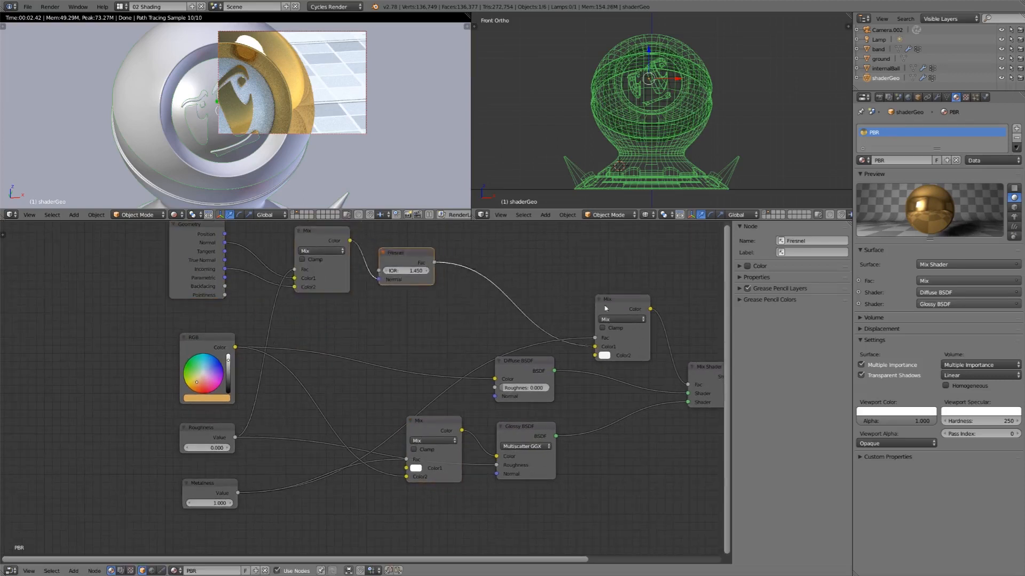
left_click_drag(622, 305, 516, 257)
Move the Diffuse, Glossy, glossy Mix and Mix Shader nodes together farther from the input nodes, and bring the Material Output closer.
scroll(374, 352, "down", 2)
middle_click_drag(405, 344, 330, 320)
key("b")
left_click_drag(307, 323, 690, 464)
key("g")
left_click(590, 417)
key("a")
scroll(408, 417, "up", 1)
middle_click_drag(408, 418, 325, 445)
left_click_drag(711, 390, 692, 389)
middle_click_drag(422, 356, 451, 354)
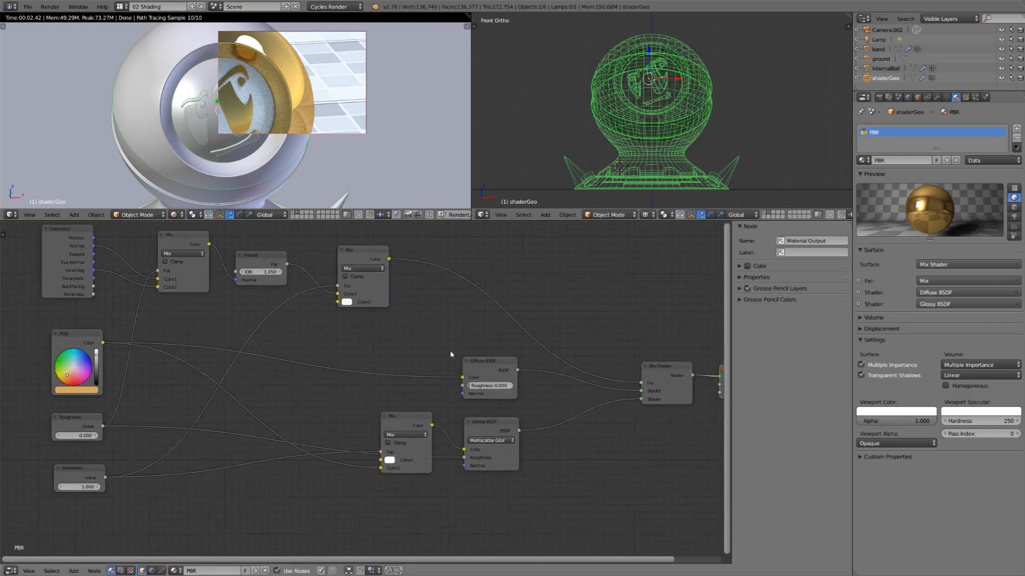
Duplicate the Fresnel Mix node and insert the copy into the link between the RGB node and the glossy Mix's Color2.
left_click(364, 256)
key("shift+d")
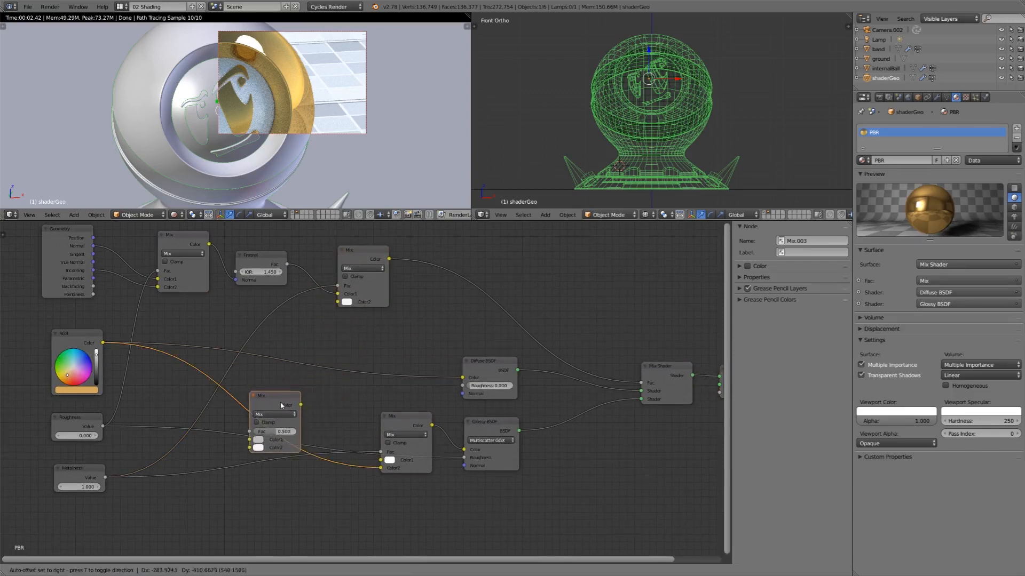
left_click(278, 402)
left_click_drag(278, 402, 312, 428)
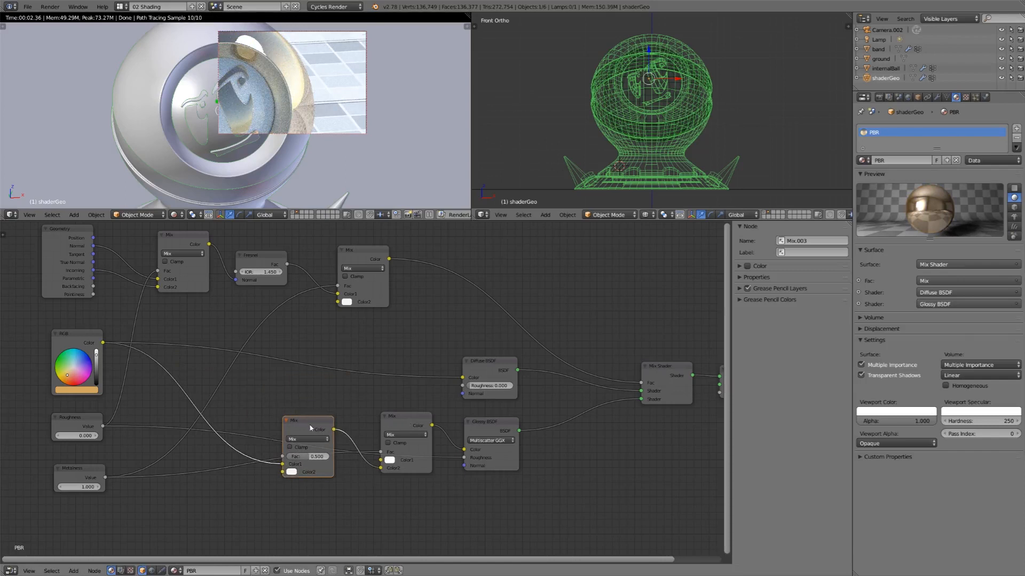
Link the Fresnel node's Fac output to the inserted Mix node's Fac, previewing the Mix nodes' outputs as emission.
left_click(309, 426, "ctrl+shift")
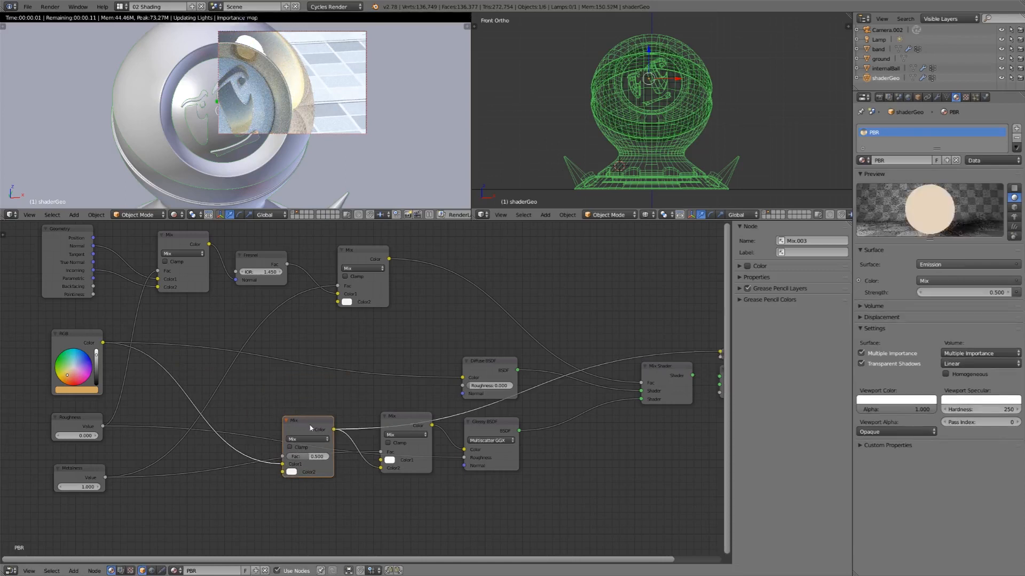
middle_click_drag(305, 427, 336, 432)
left_click(388, 264, "ctrl+shift")
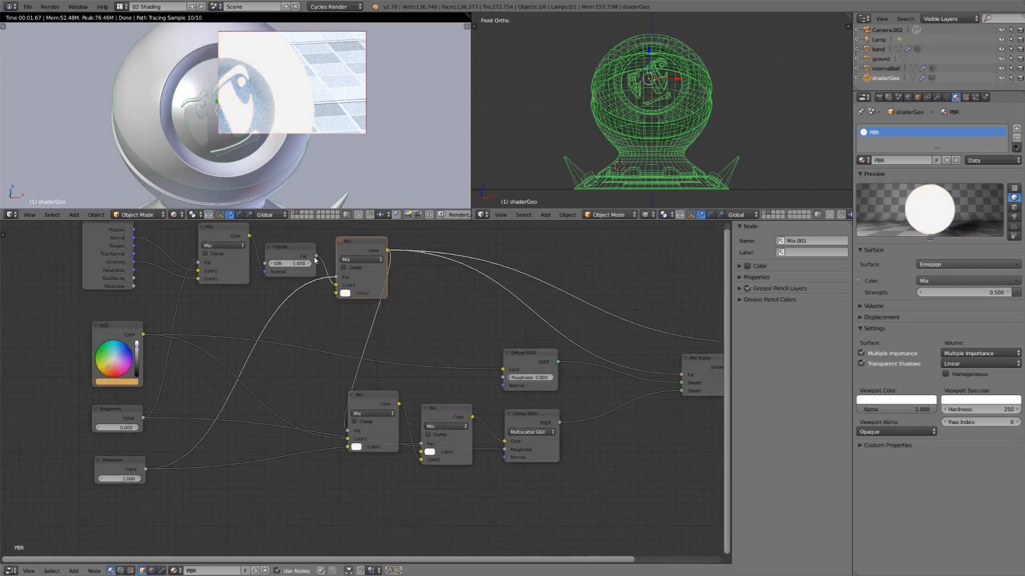
left_click_drag(317, 257, 348, 431)
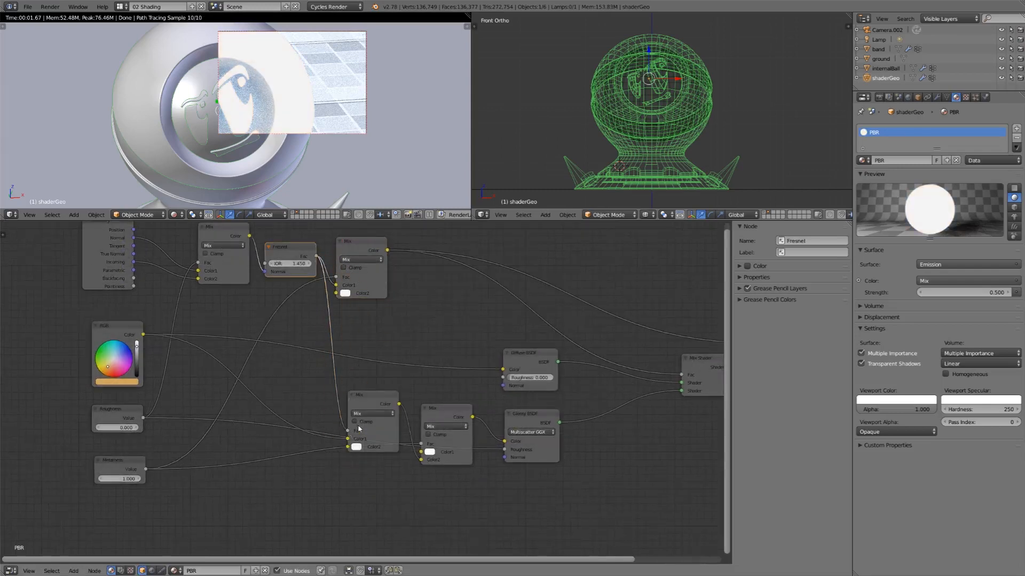
left_click(375, 408, "ctrl+shift")
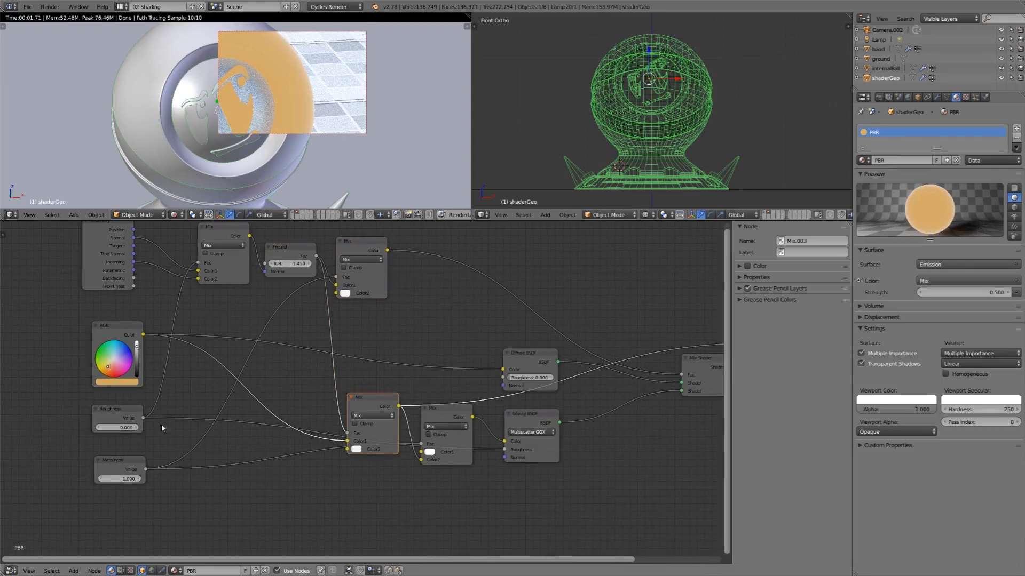
Toggle muting on the inserted Mix node, and restore the Mix Shader as the material's surface output in place of the emission preview.
scroll(351, 91, "up", 3)
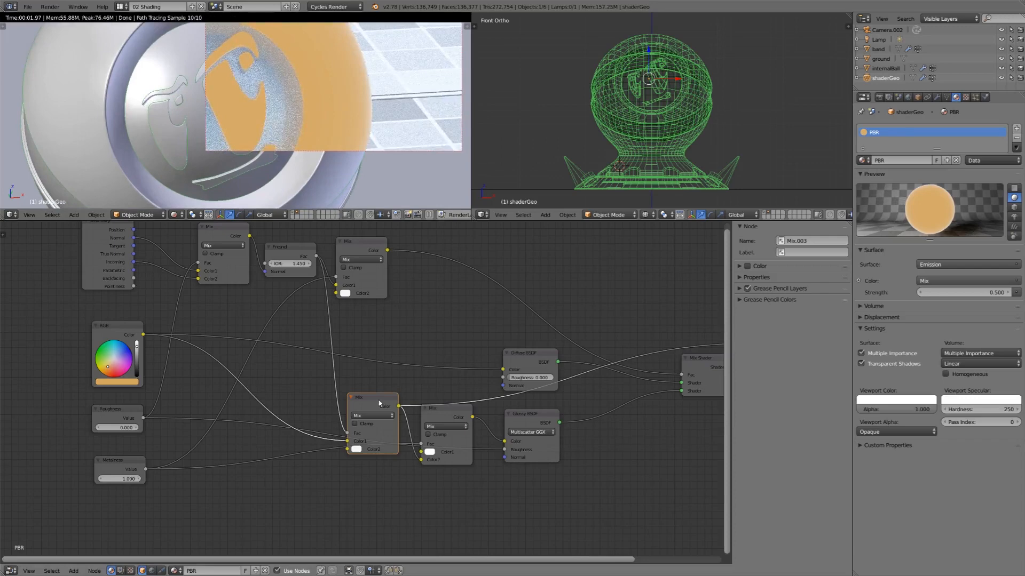
key("m")
key("m")
middle_click_drag(640, 399, 588, 398)
left_click(650, 371, "ctrl+shift")
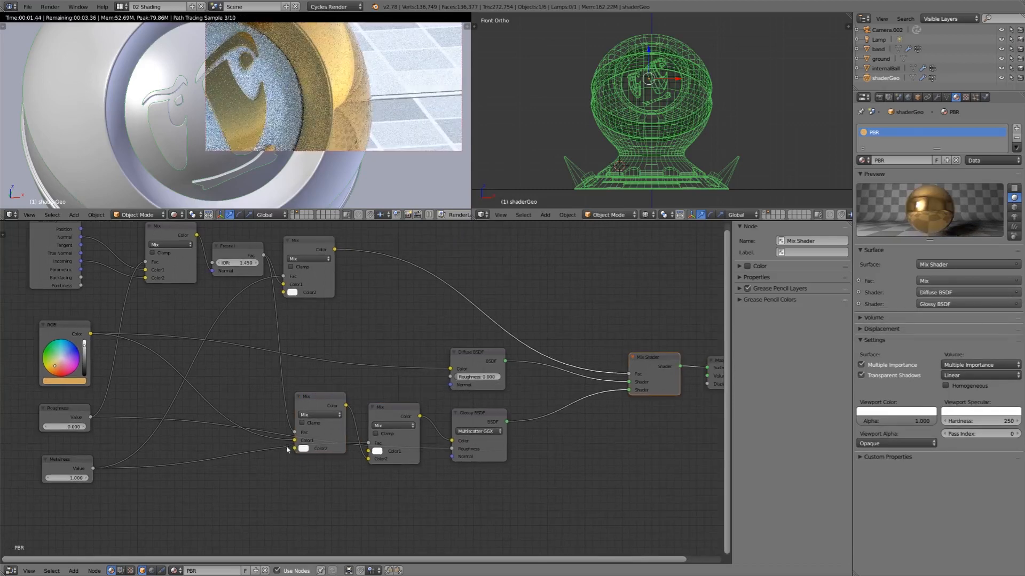
Compare the metallic render with the inserted Mix node ahead of the glossy Mix muted and unmuted.
left_click(318, 408)
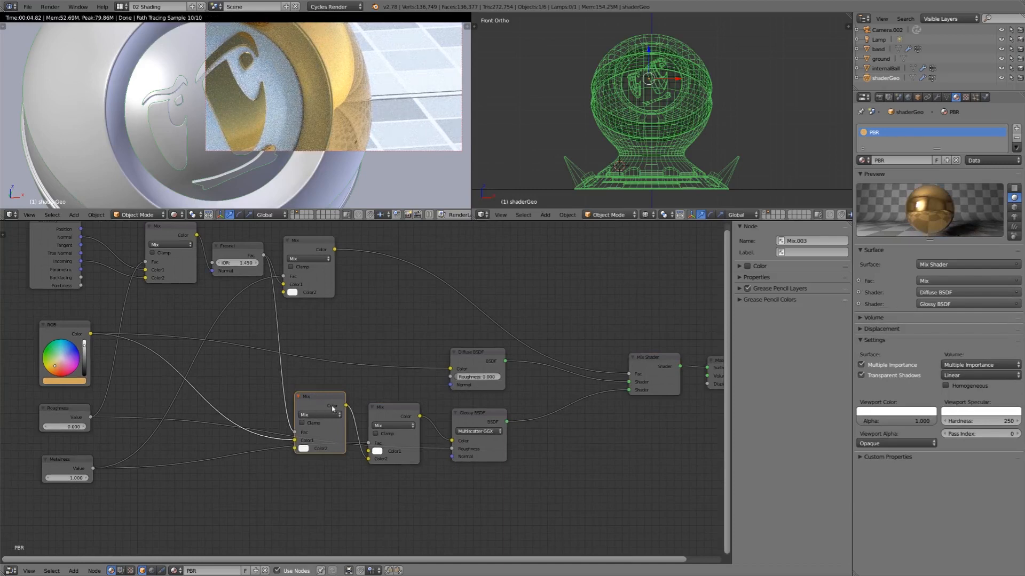
key("m")
key("m")
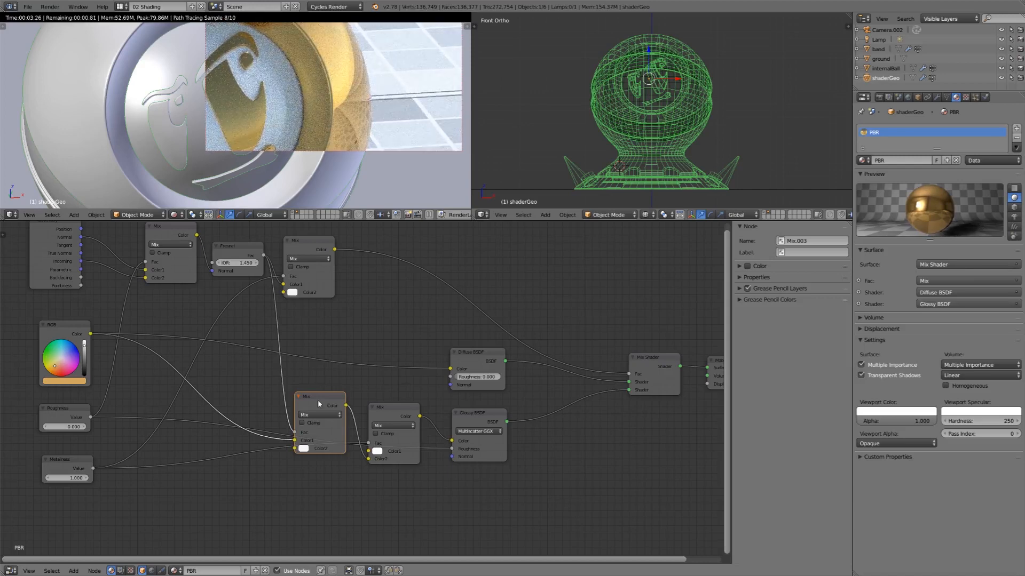
Nudge the inserted Mix node closer to the glossy Mix and give its Color2 a very faint reddish tint.
left_click_drag(318, 402, 323, 408)
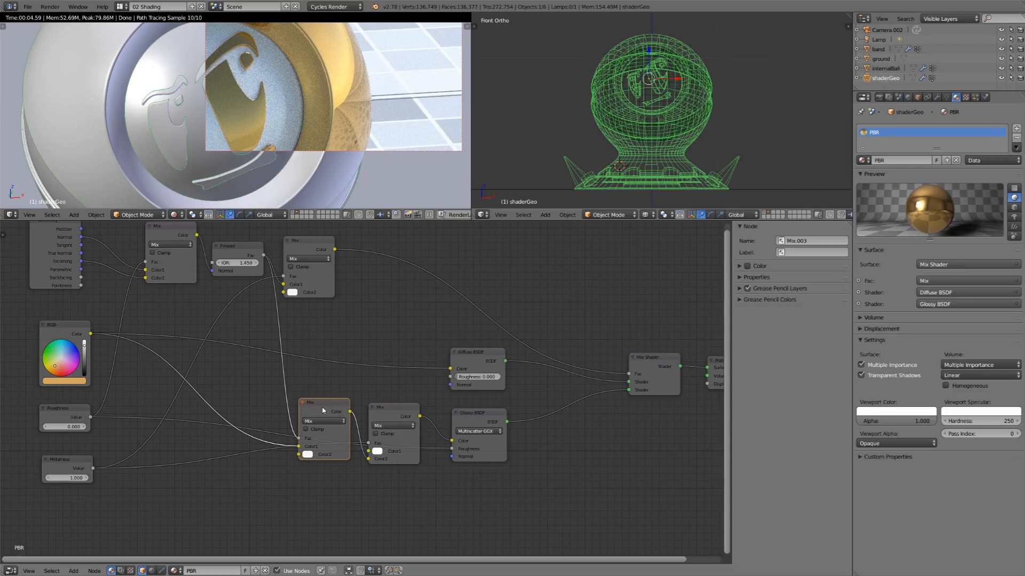
left_click(308, 454)
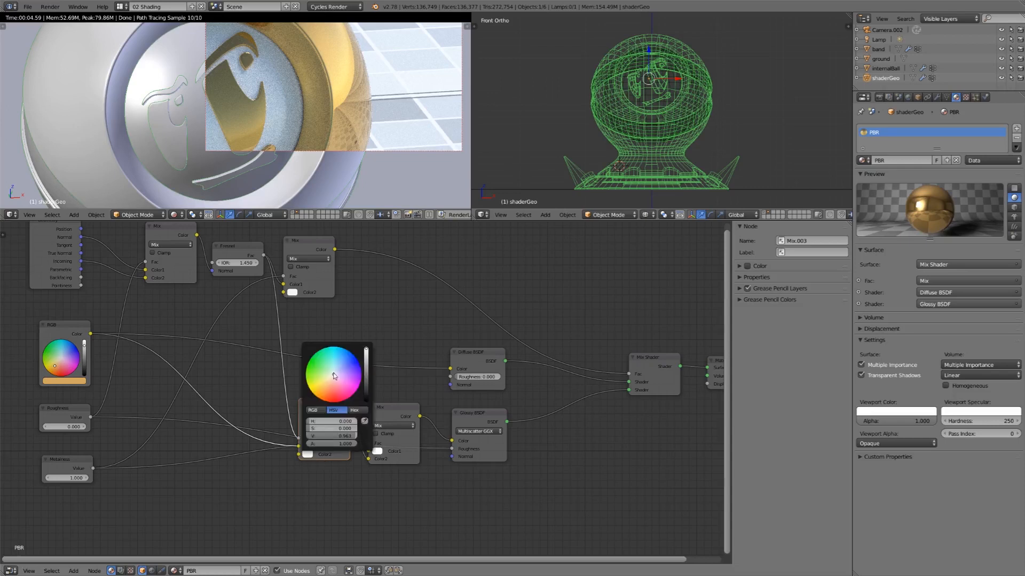
mouse_move(334, 378)
left_mouse_down()
mouse_move(341, 365)
mouse_move(333, 376)
left_mouse_up()
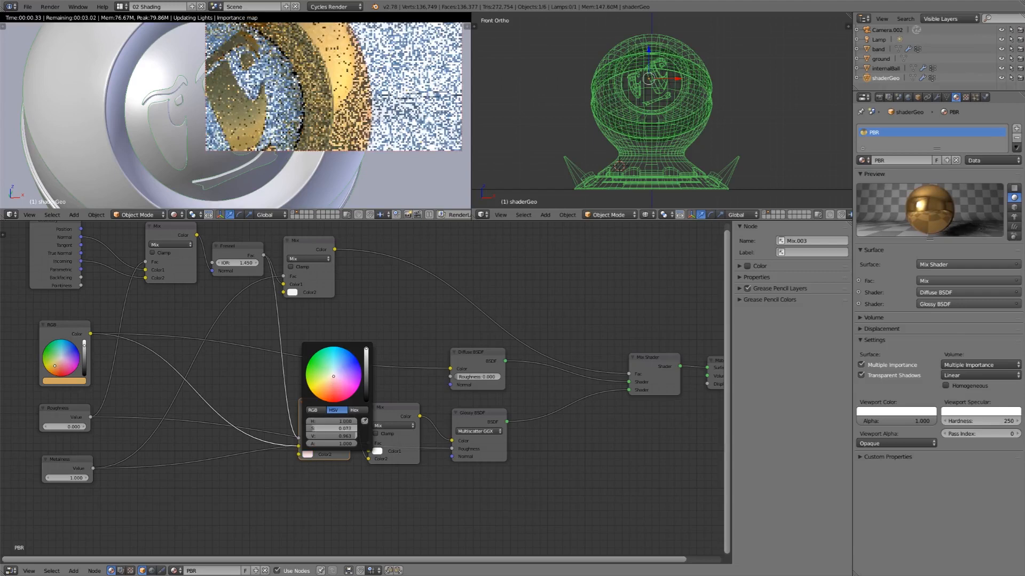